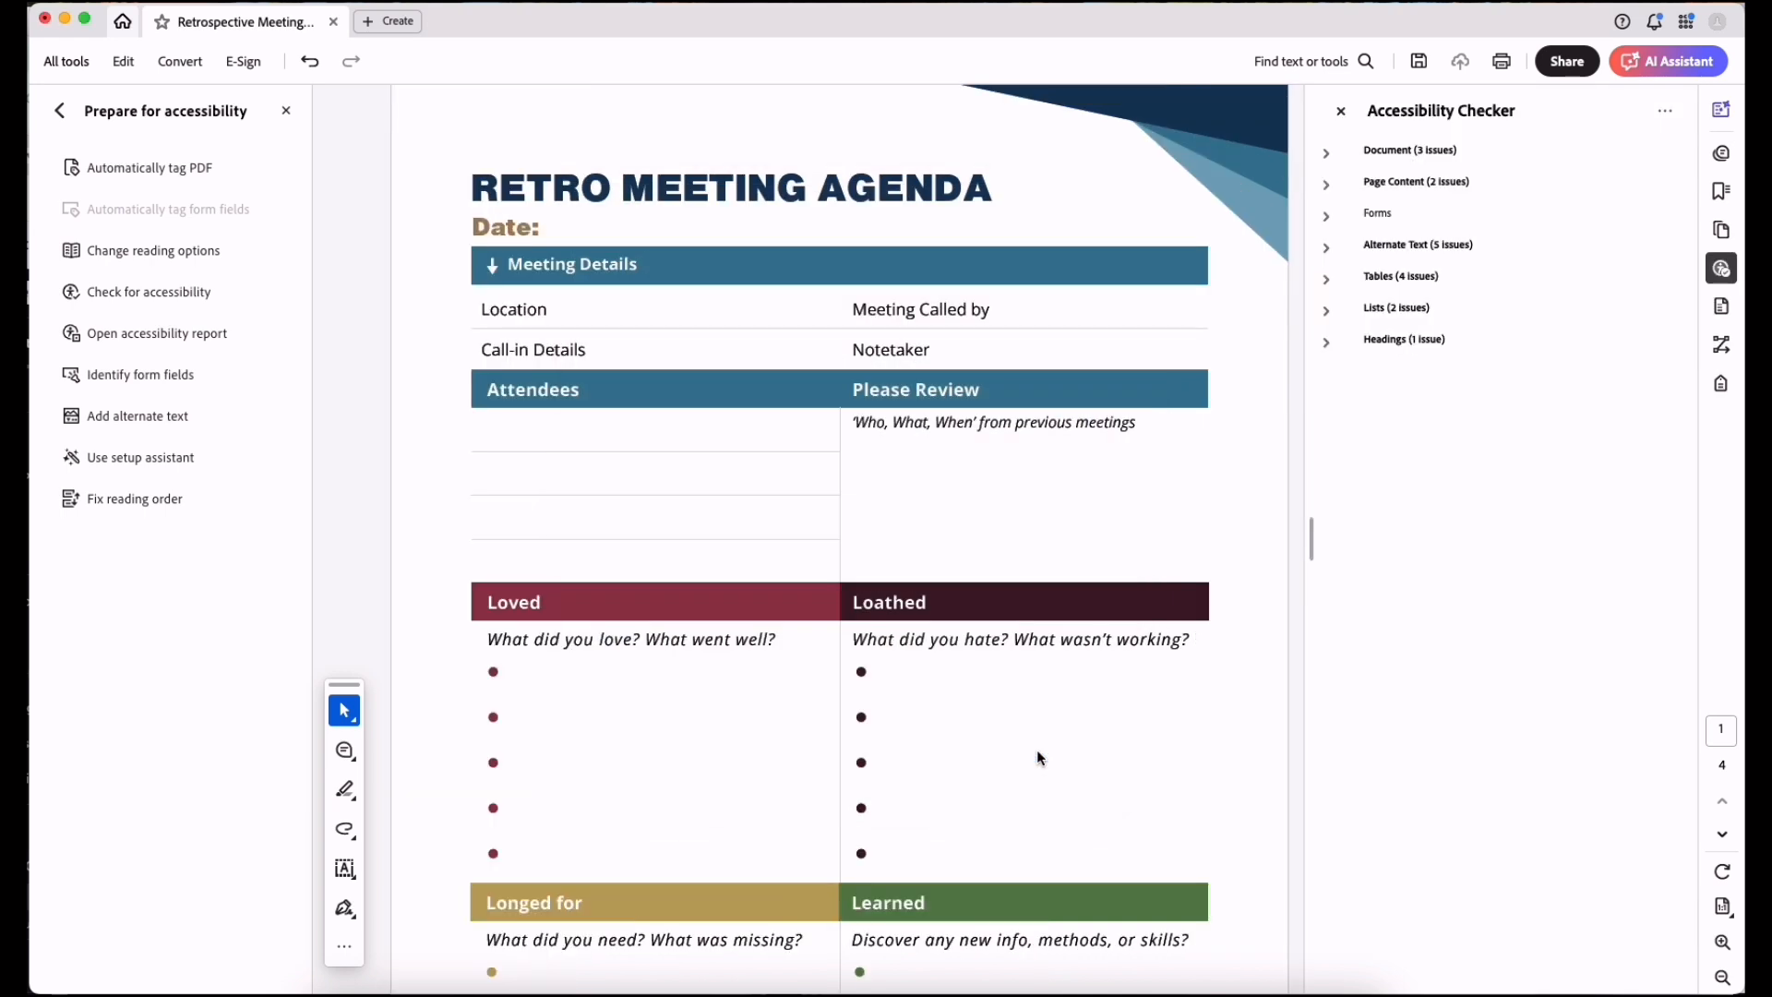
# Examine the accessibility report's individual checks under Document, Page Content, Forms, Alternate Text and Tables
pyautogui.click(1327, 154)
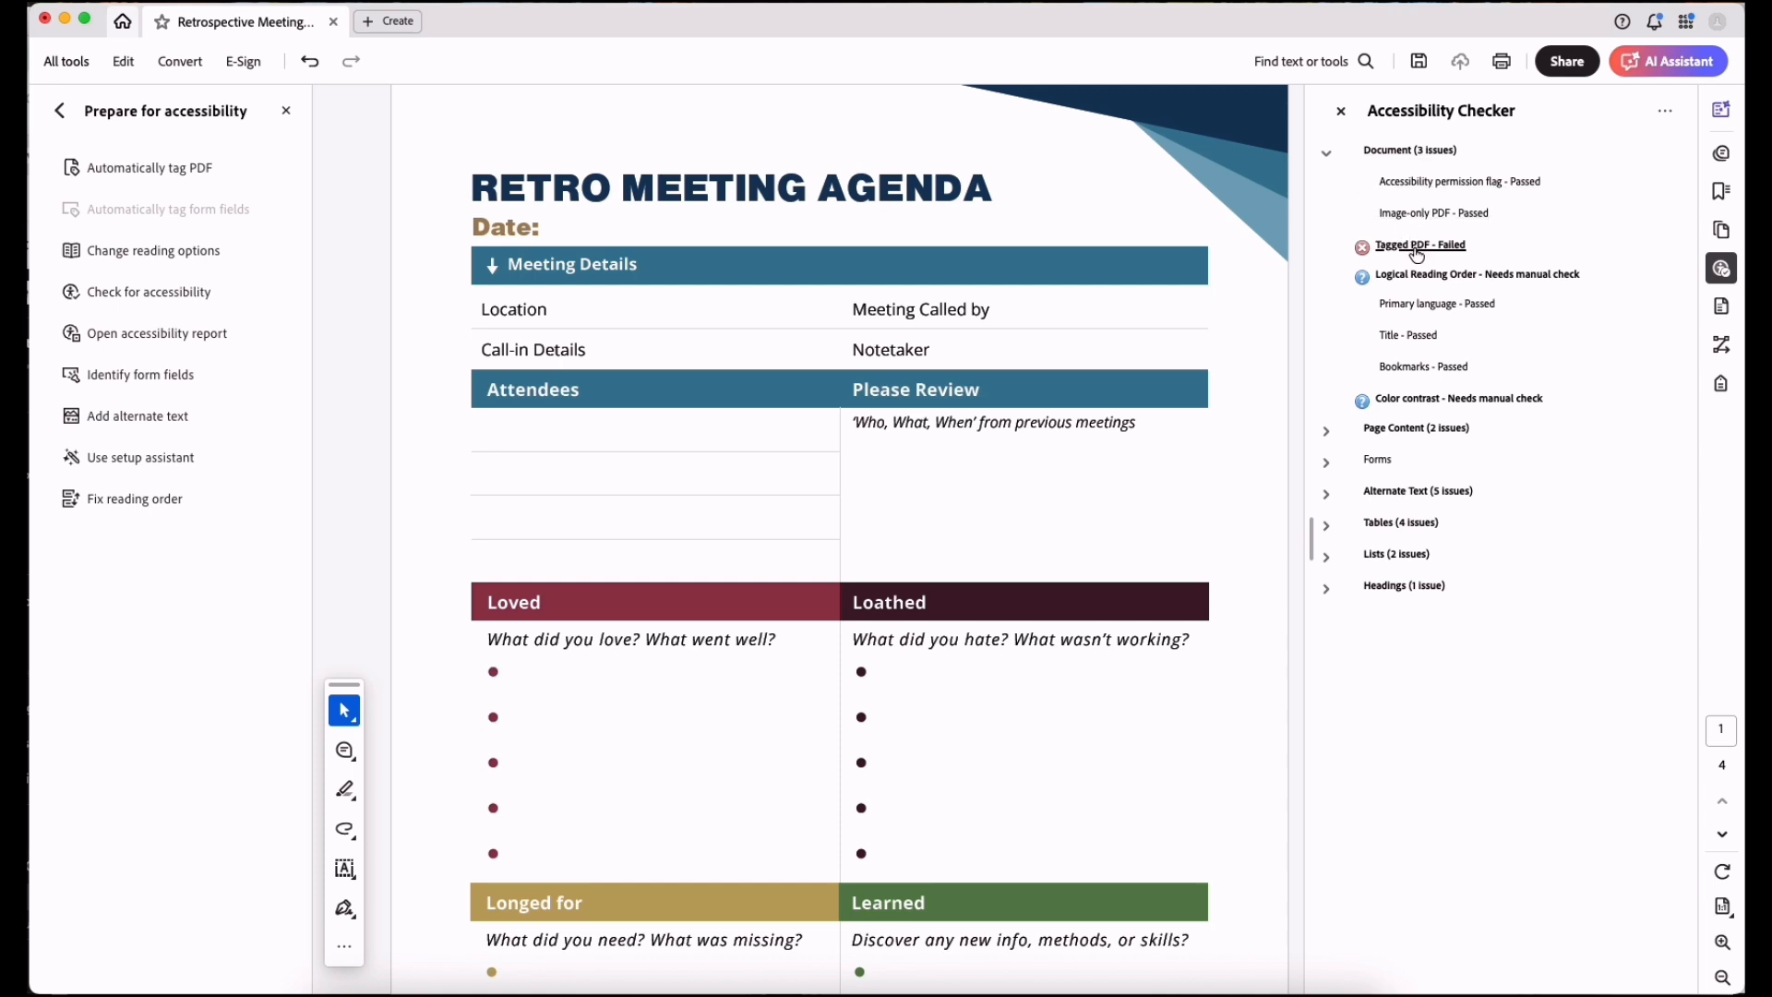
pyautogui.click(1325, 431)
pyautogui.click(1326, 771)
pyautogui.scroll(-1, 1327, 738)
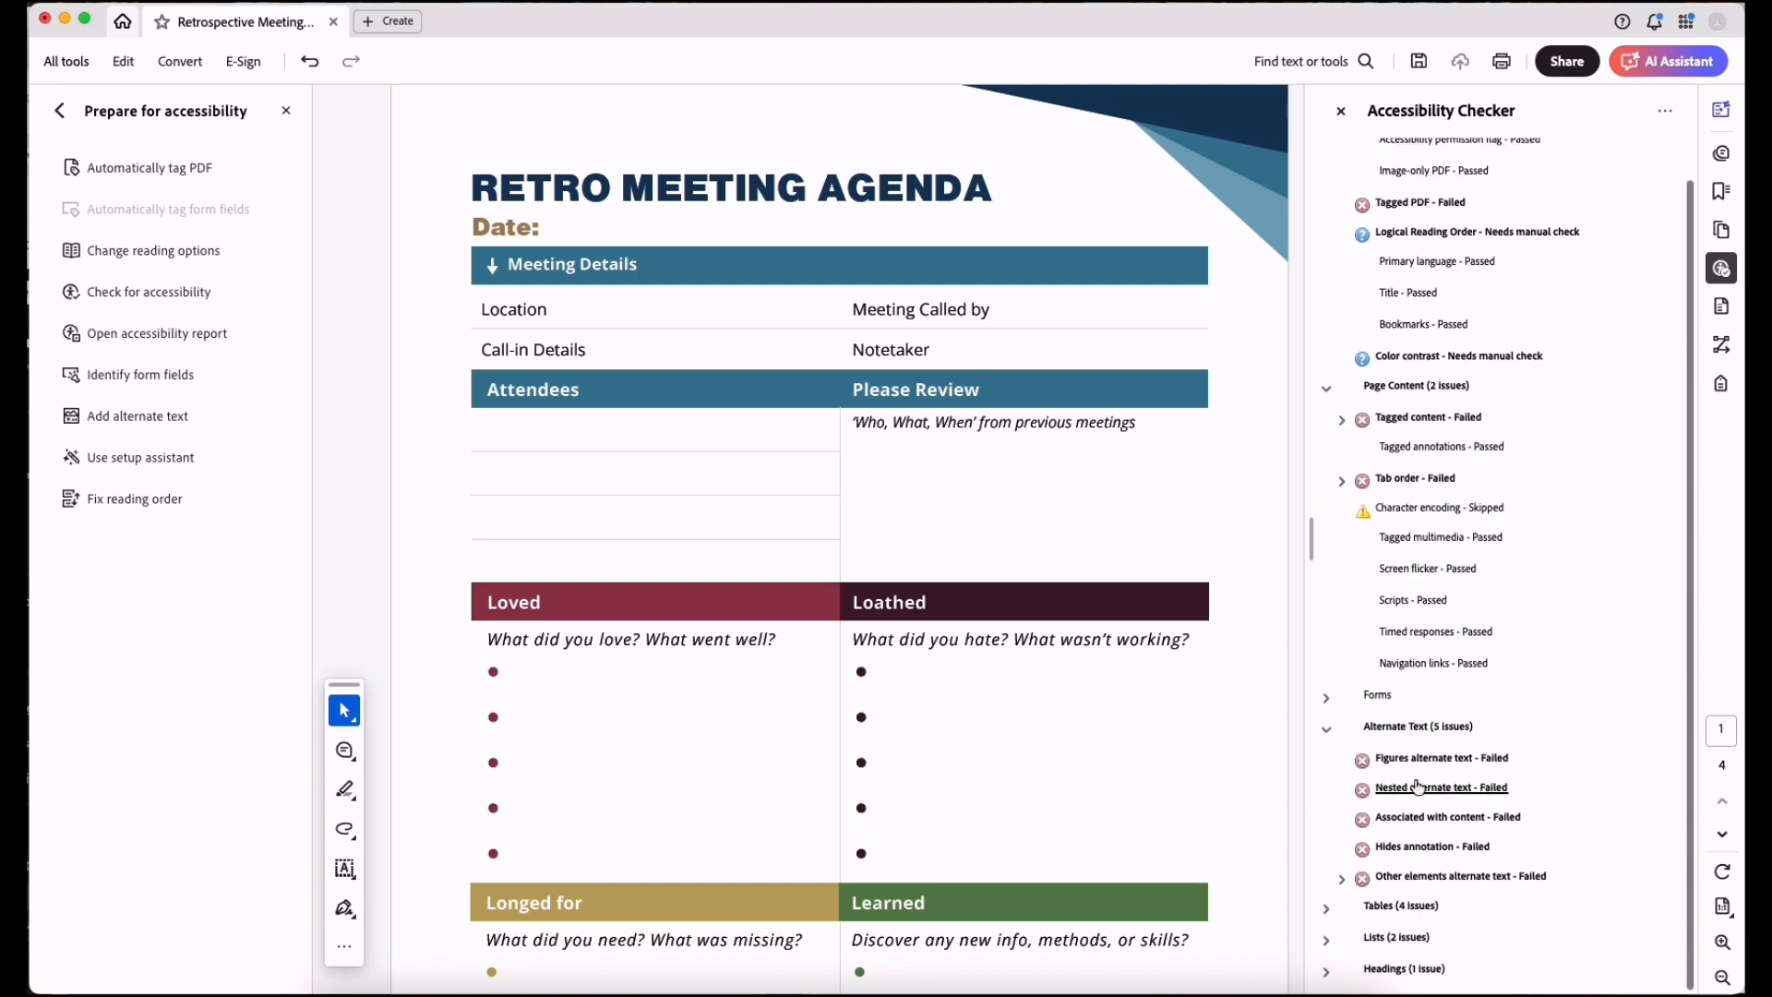
pyautogui.click(1327, 700)
pyautogui.scroll(-2, 1329, 706)
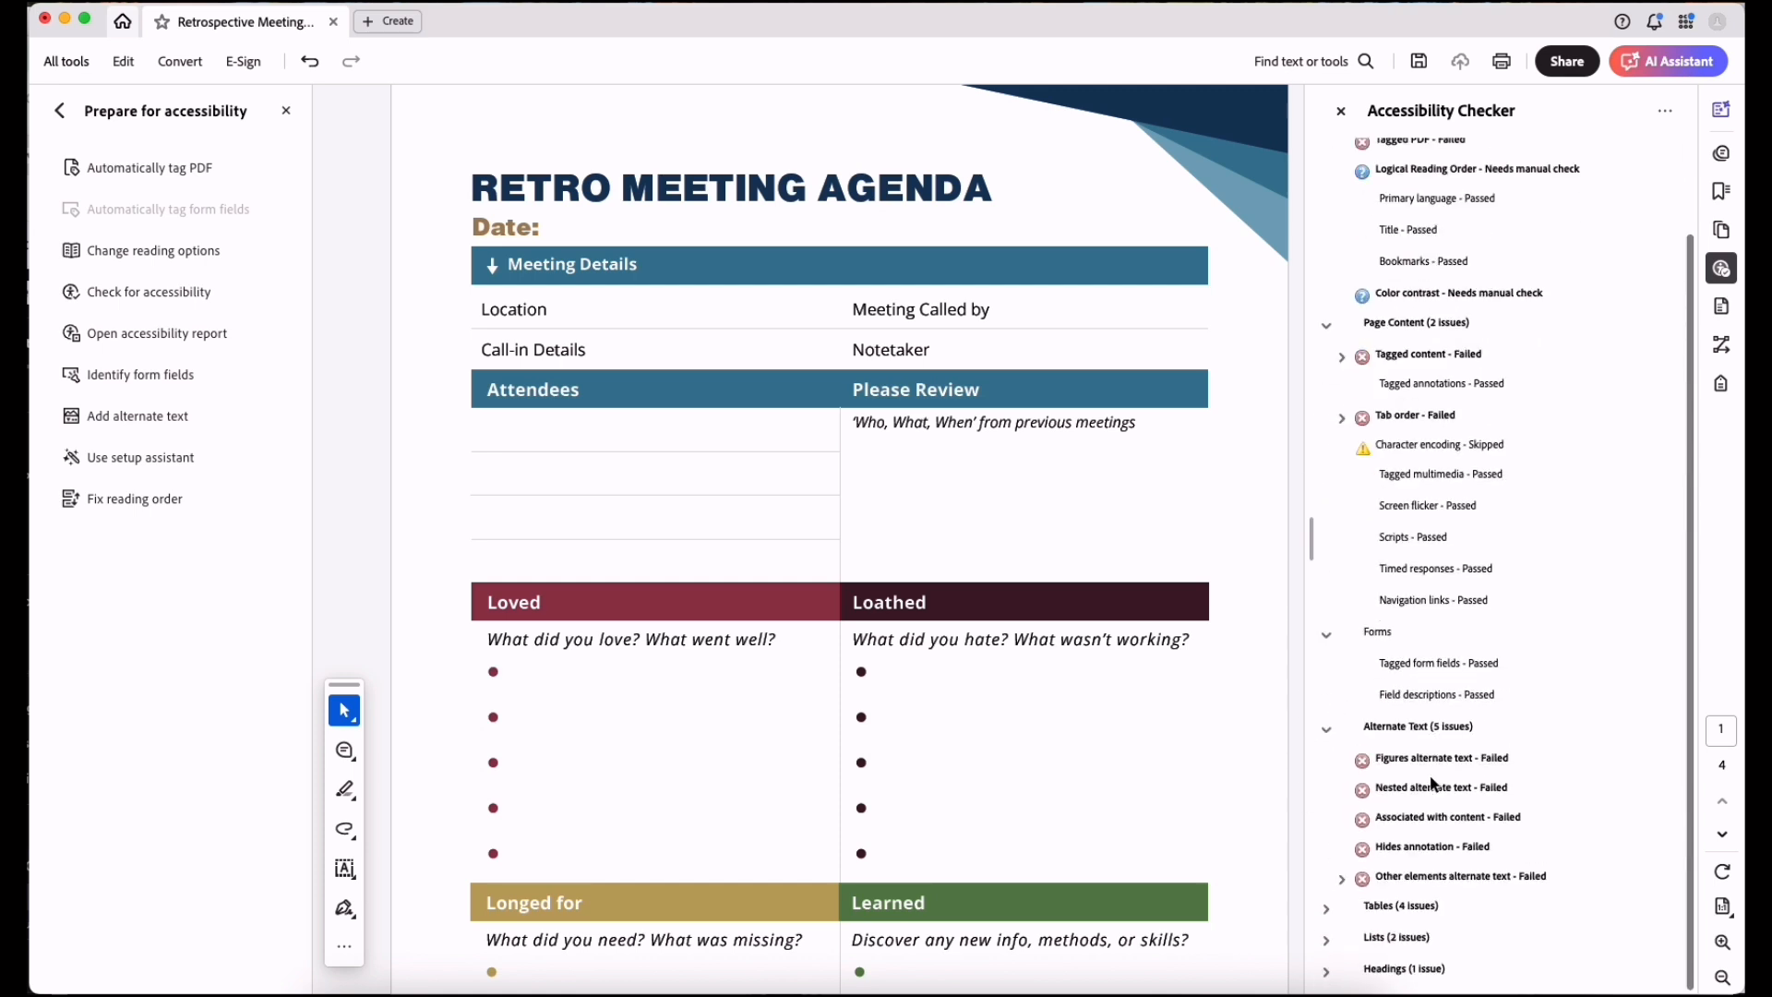
pyautogui.click(1327, 908)
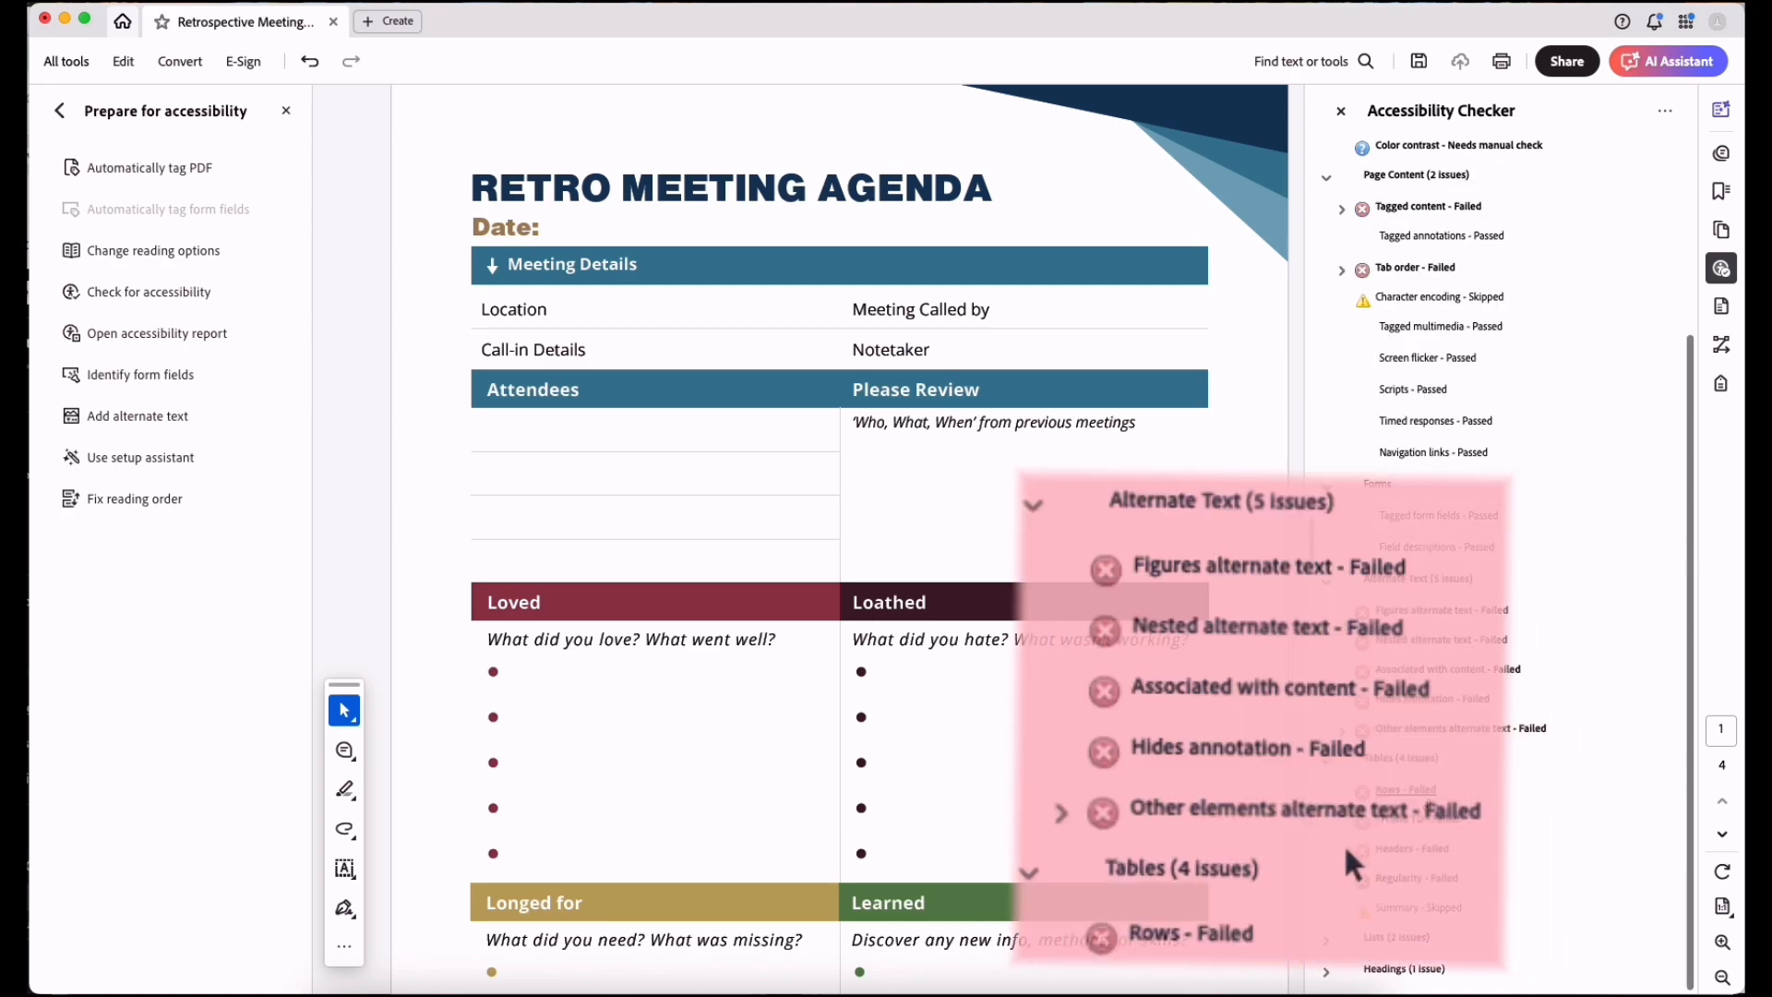
pyautogui.scroll(3, 1428, 806)
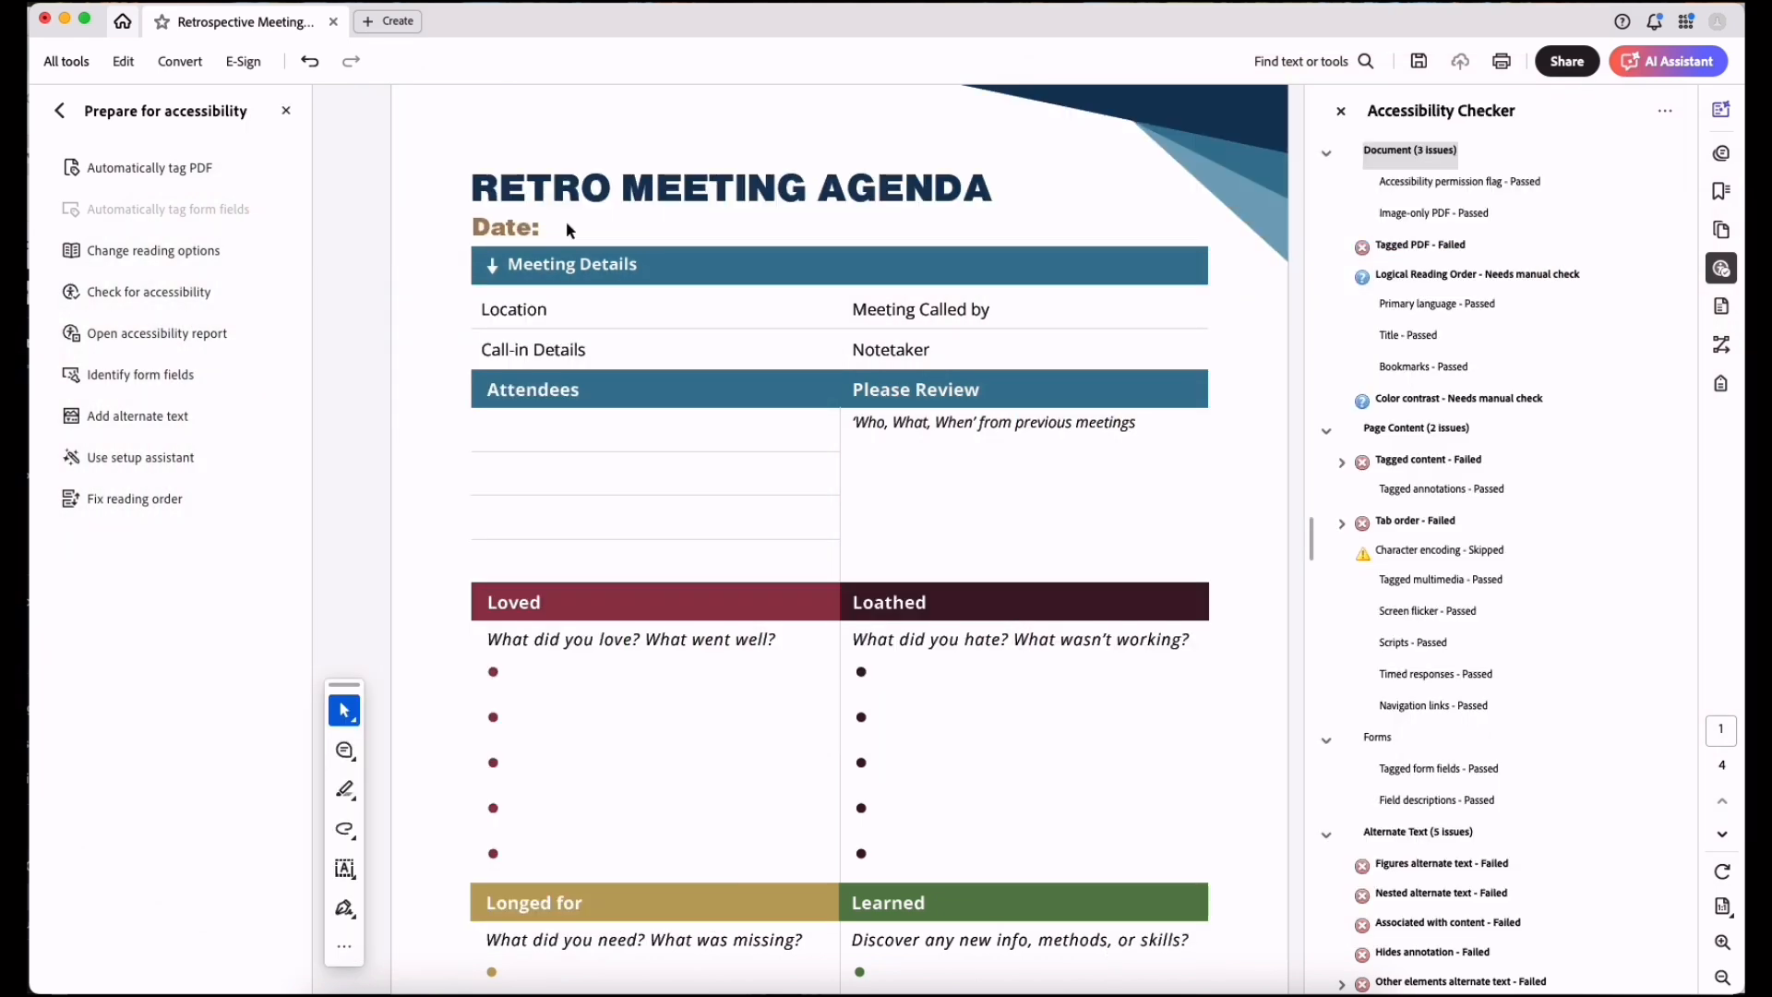
pyautogui.click(1403, 248)
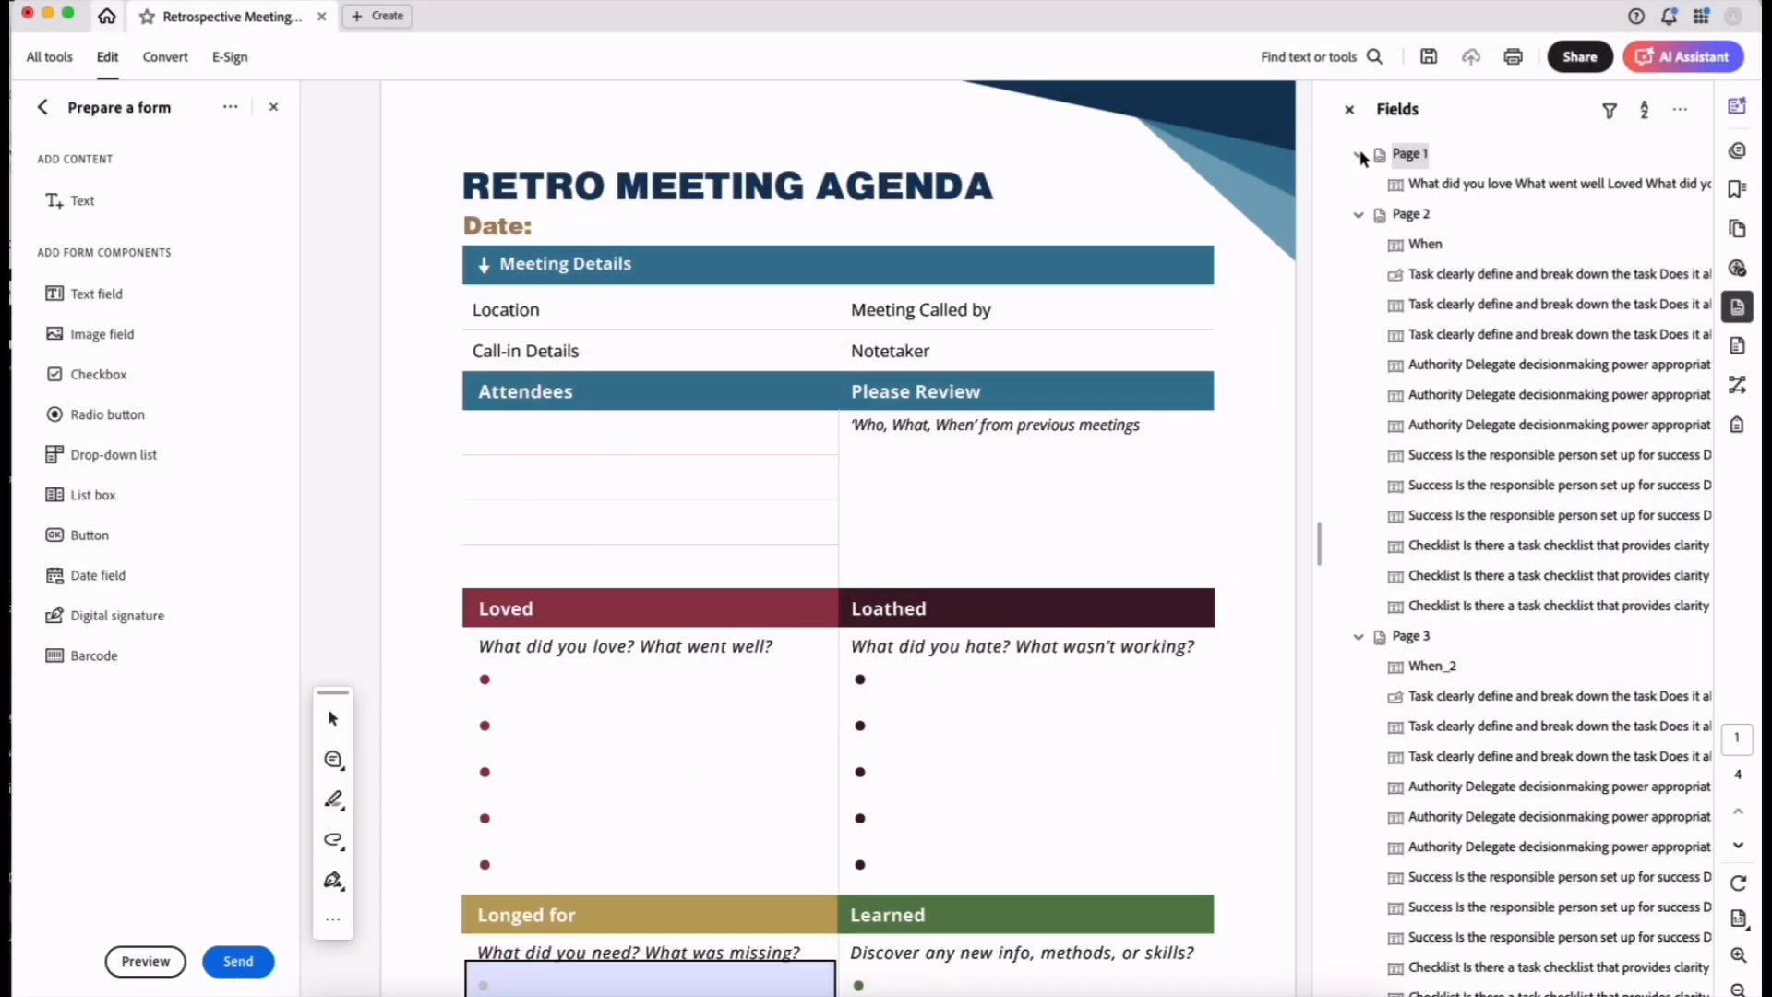
# Inspect the detected form fields on pages 1 to 3, checking each one's name and its placement in the document
pyautogui.click(1457, 190)
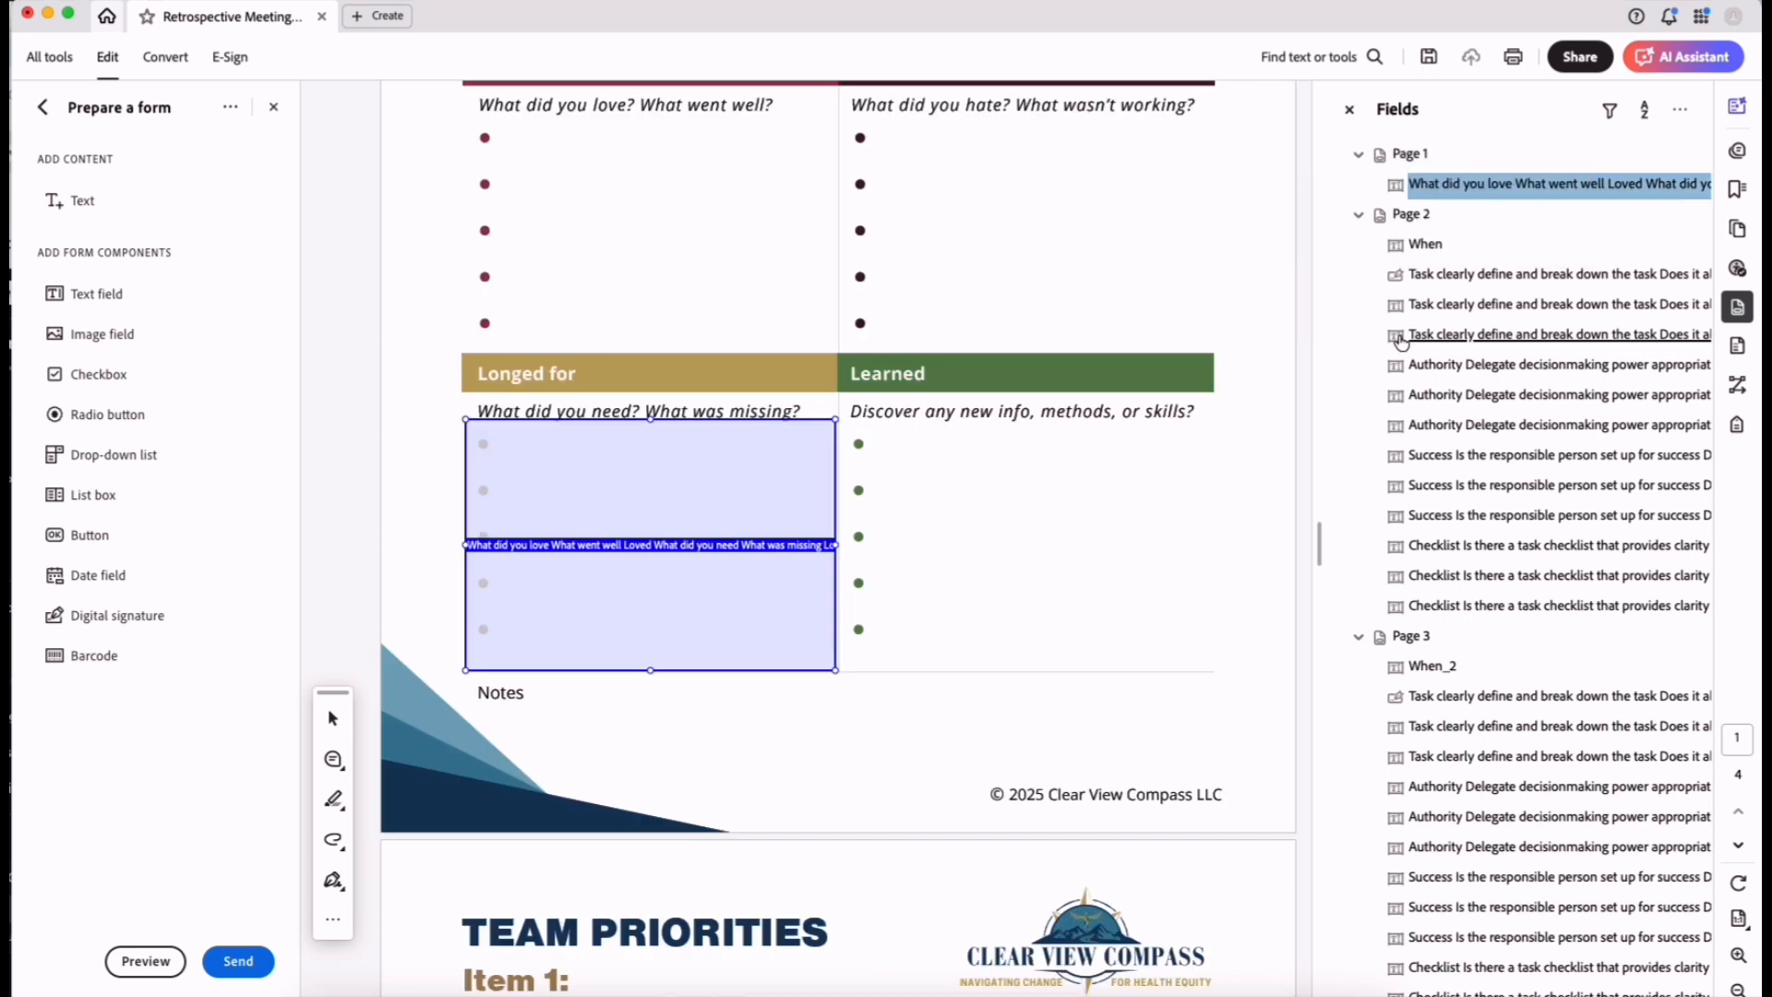
pyautogui.click(1422, 153)
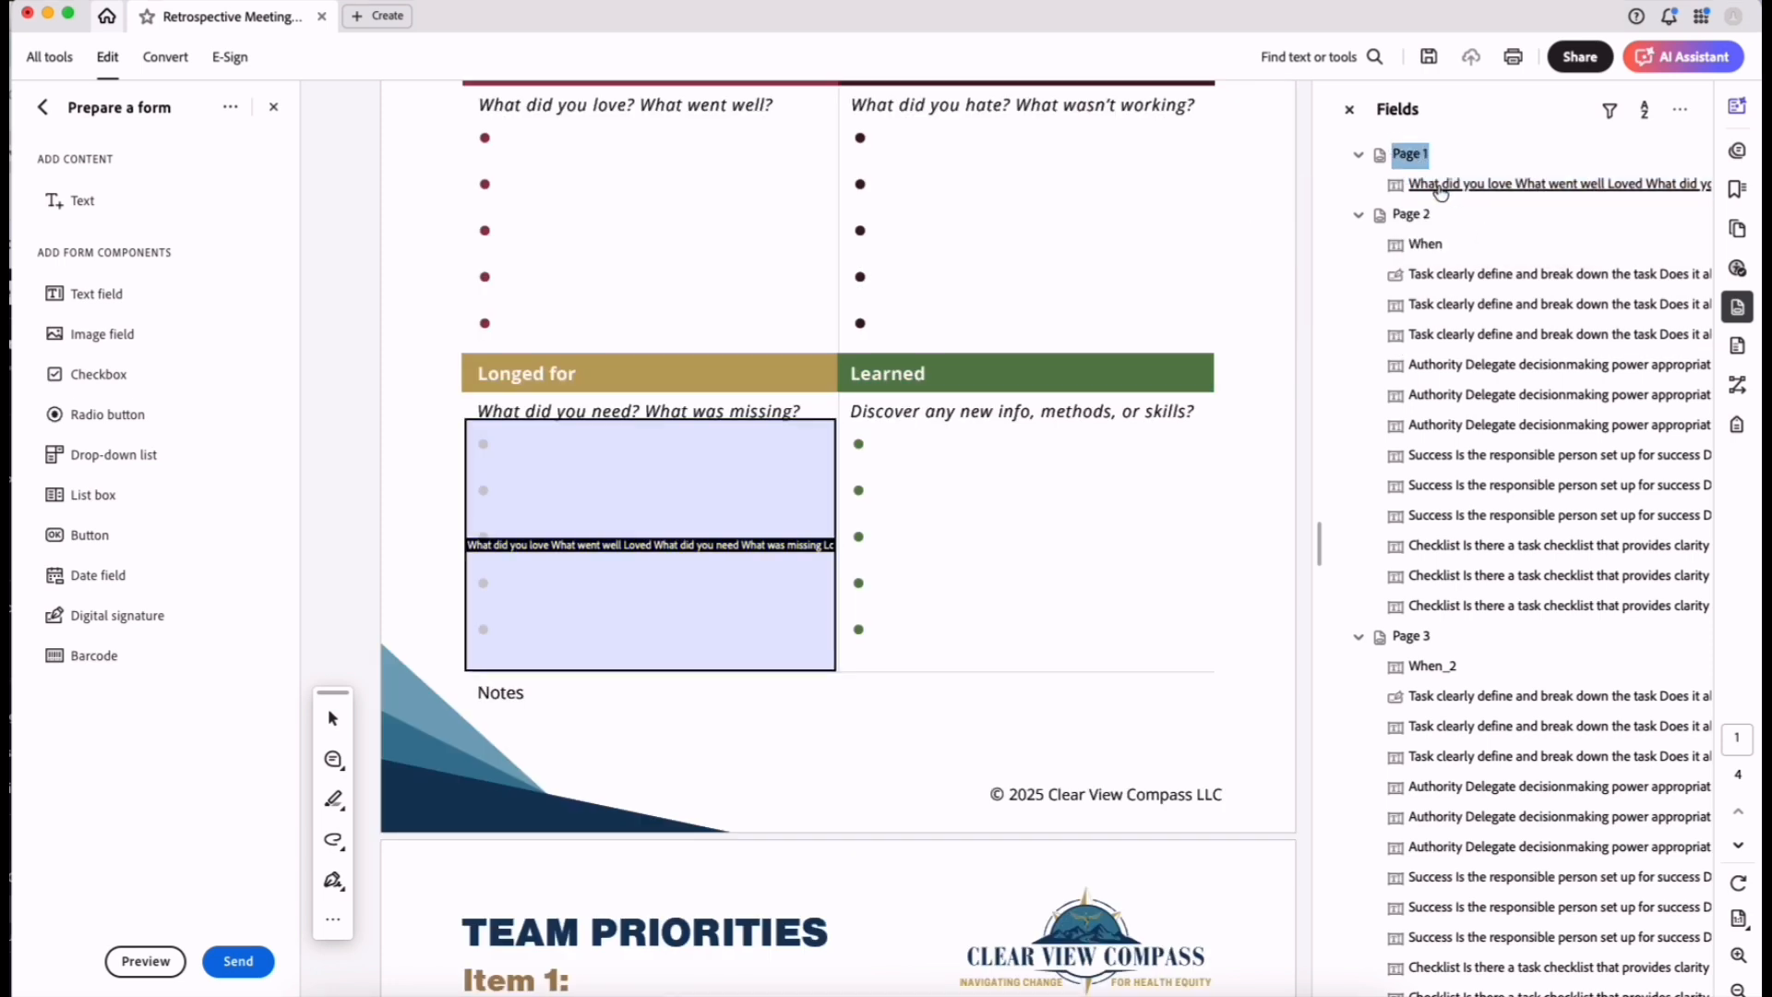
pyautogui.click(1440, 188)
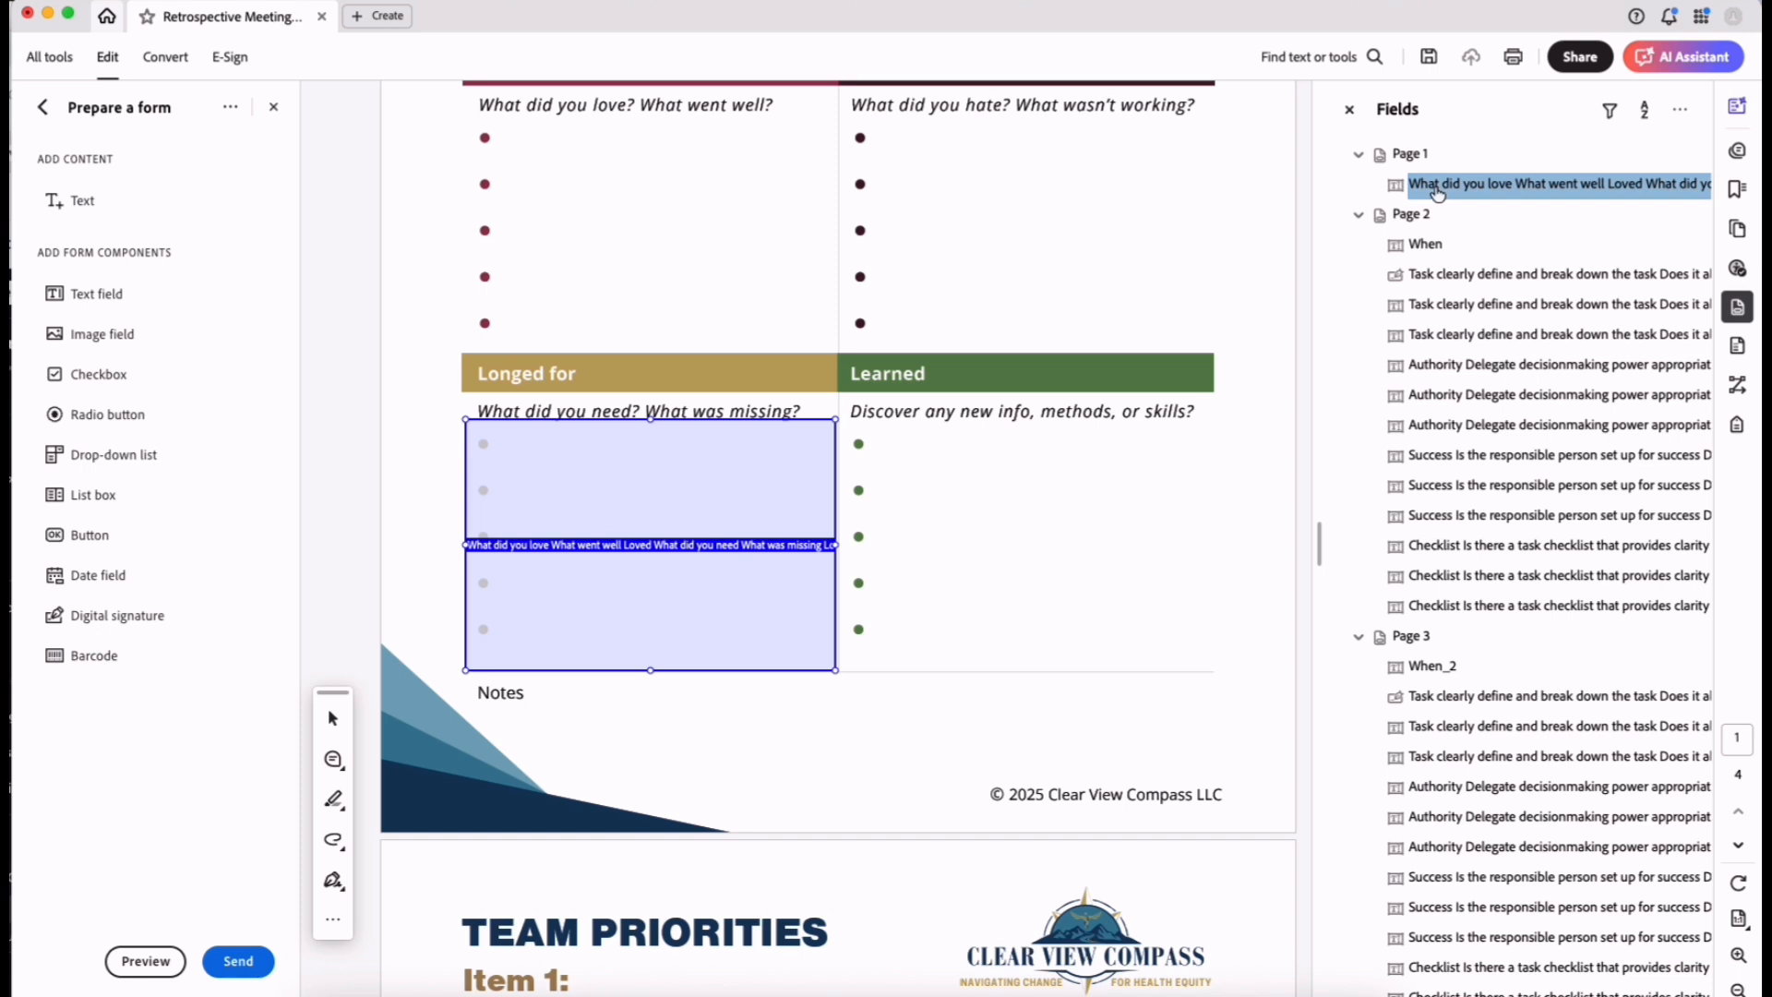
pyautogui.click(1431, 246)
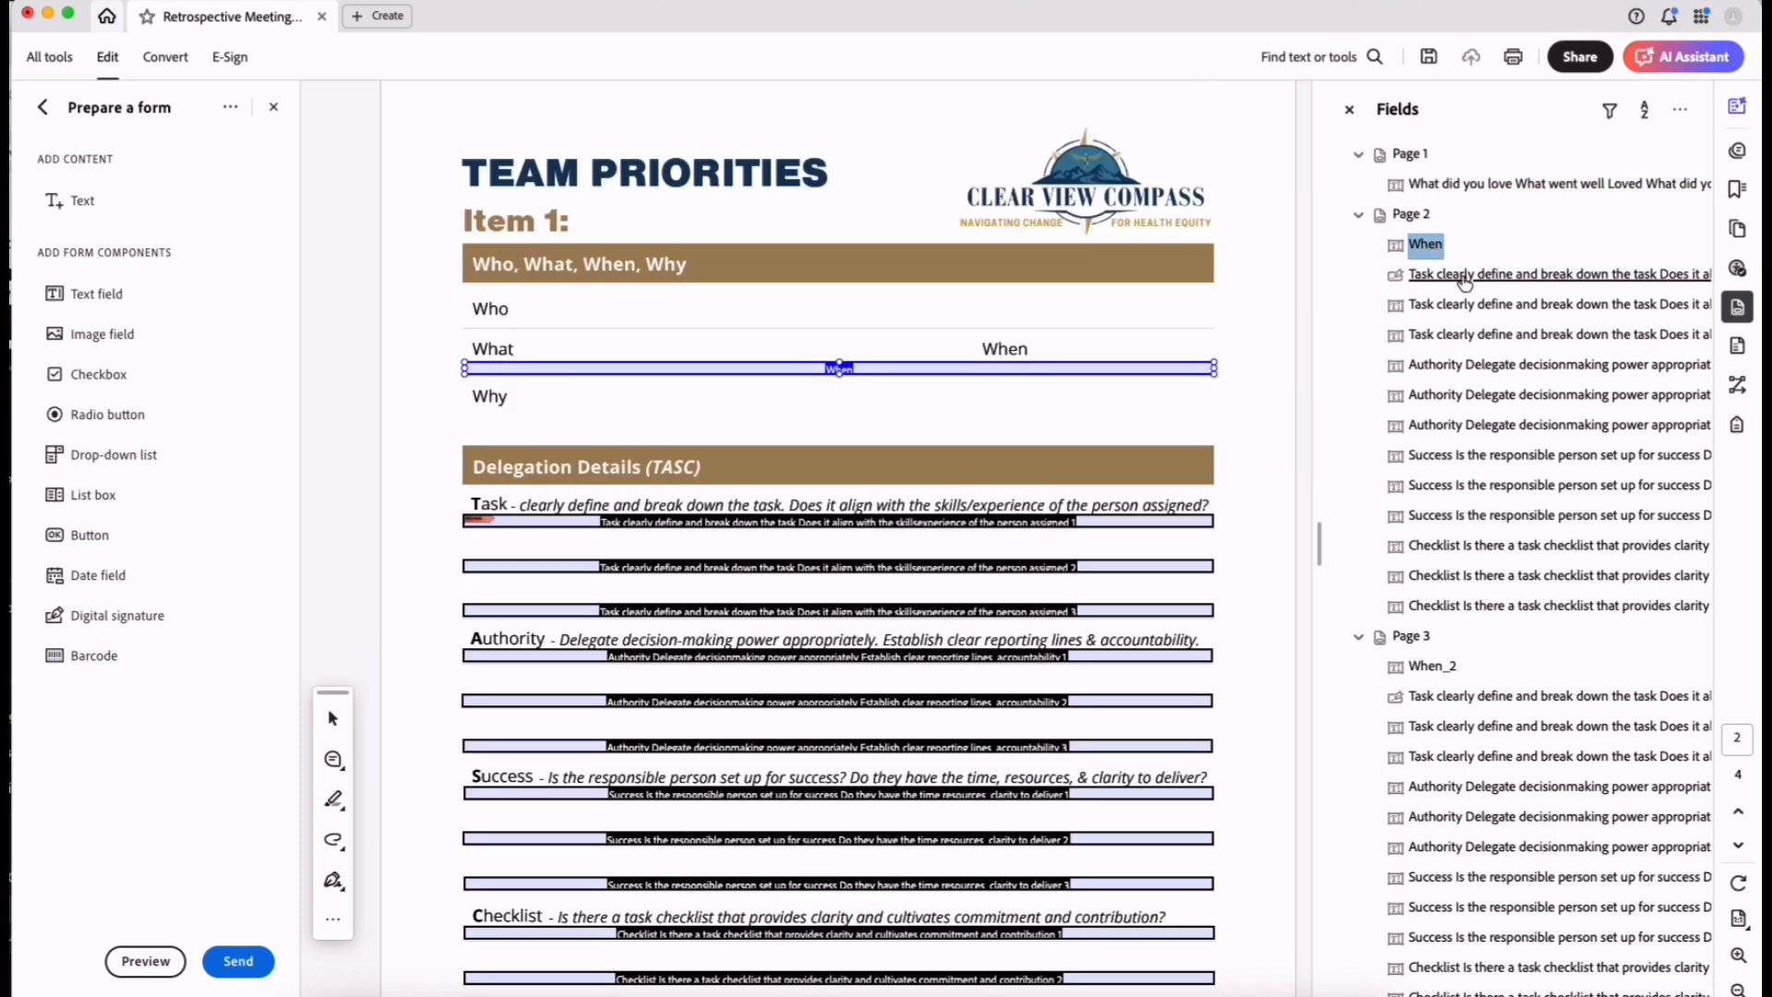
pyautogui.click(1463, 278)
pyautogui.click(1466, 308)
pyautogui.click(1472, 367)
pyautogui.click(1478, 393)
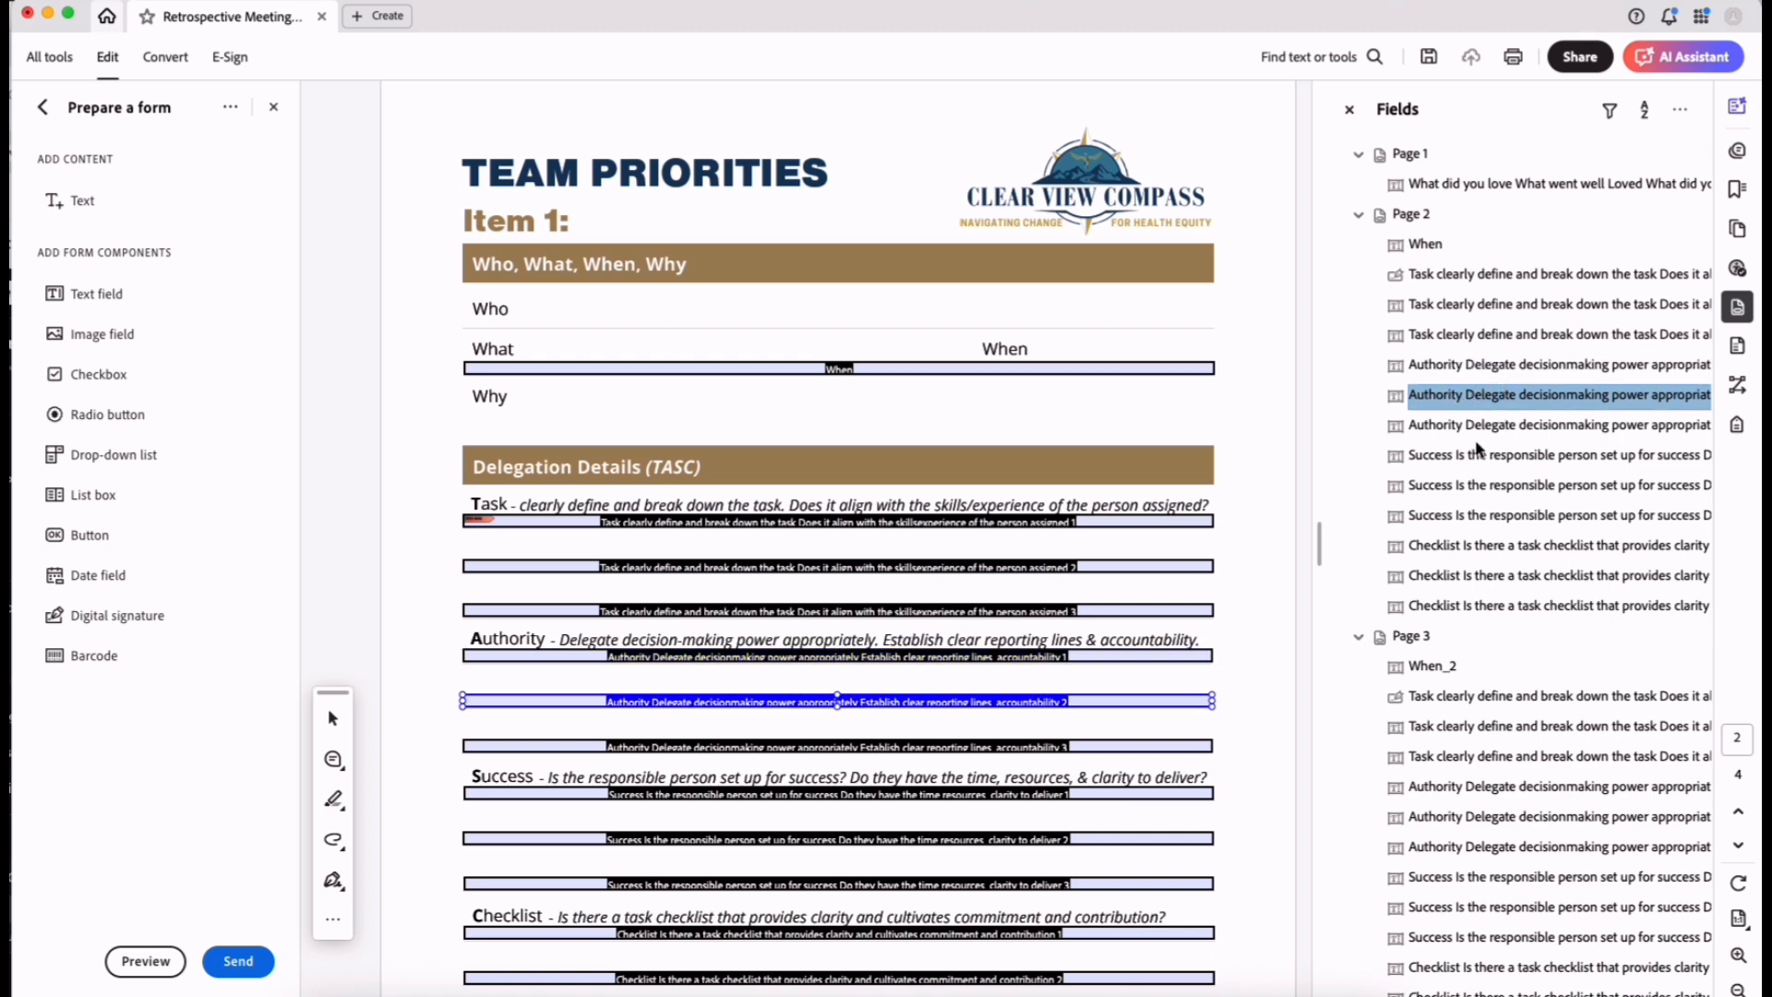
pyautogui.scroll(-5, 1484, 531)
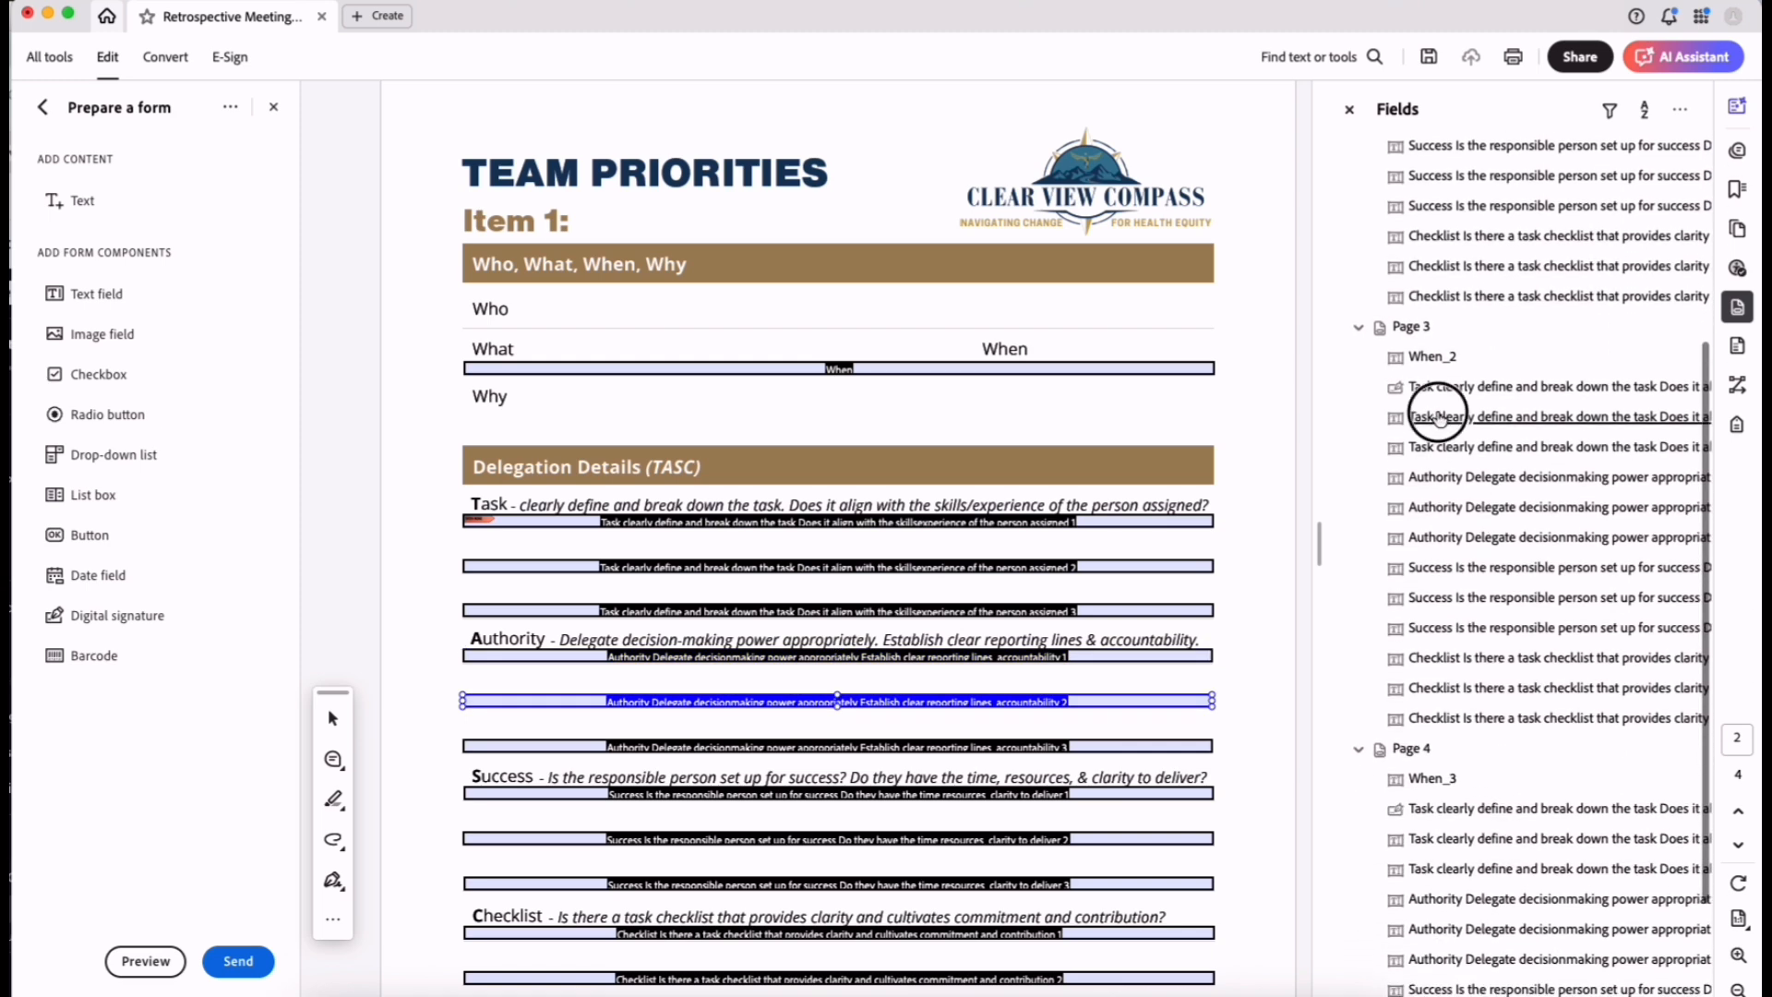
pyautogui.click(1436, 414)
pyautogui.scroll(-3, 1460, 502)
pyautogui.scroll(8, 1459, 503)
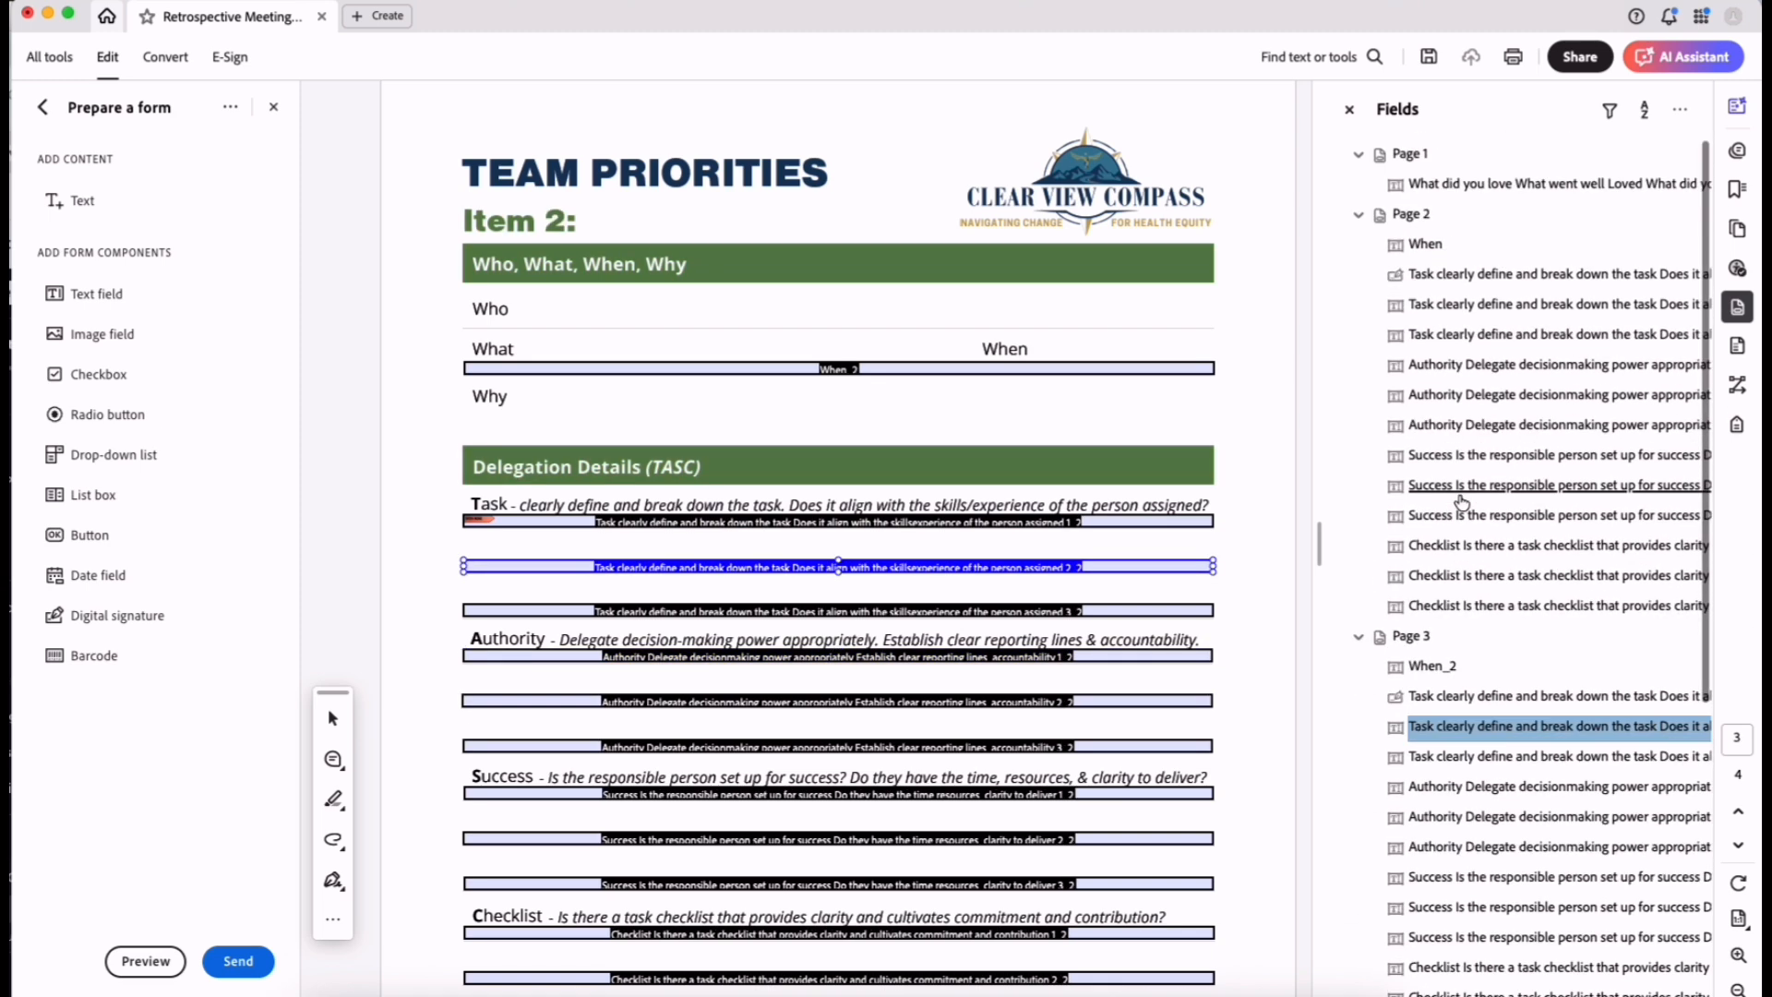
# Delete the detected form field covering the Longed for section on page 1
pyautogui.scroll(20, 1051, 443)
pyautogui.scroll(5, 1052, 443)
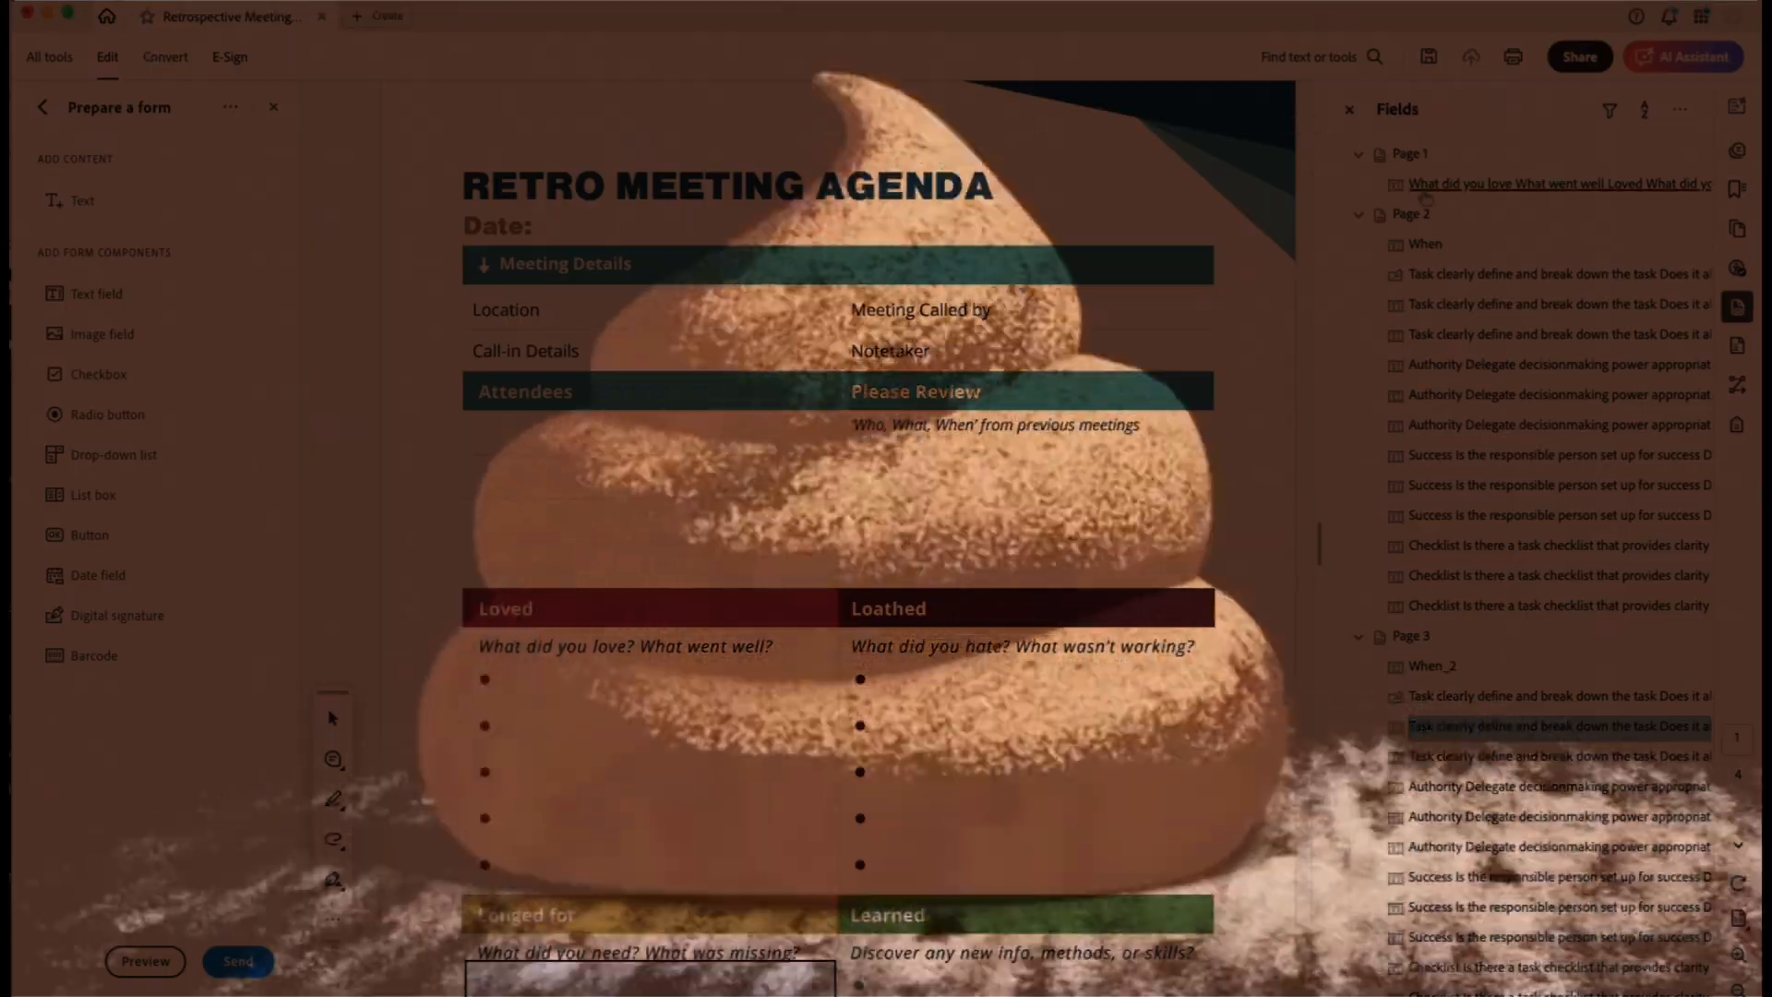
pyautogui.click(1428, 184)
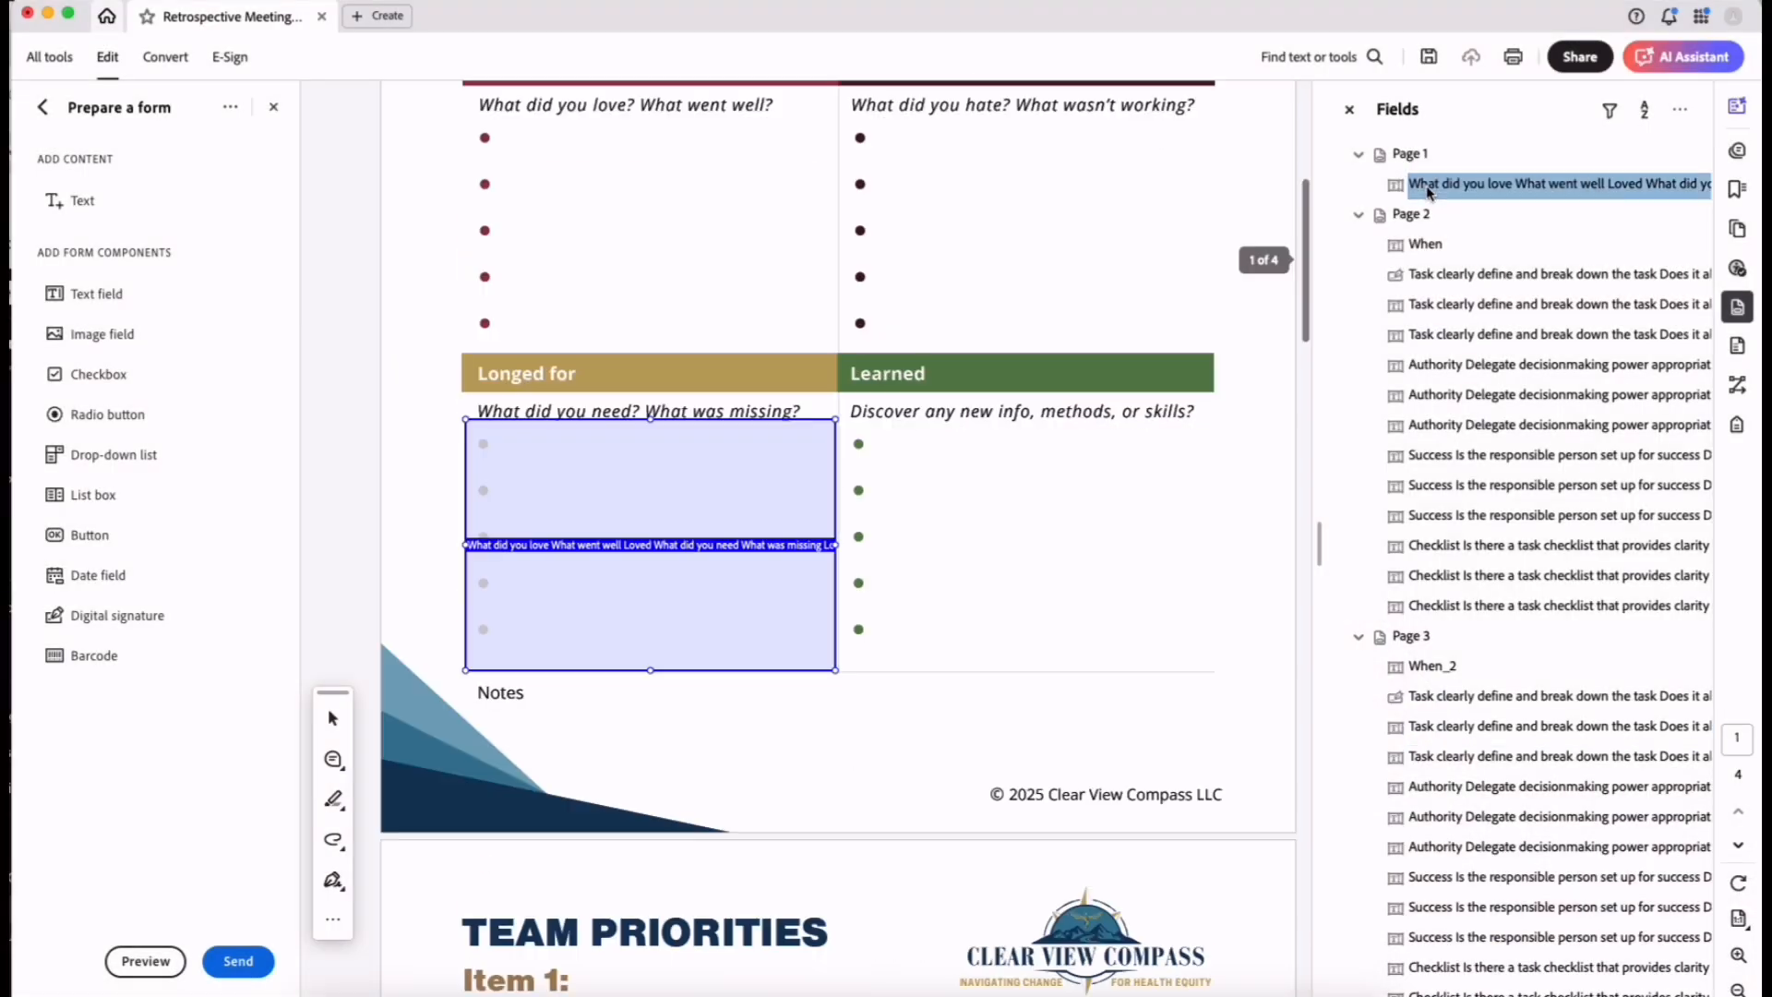
pyautogui.click(1410, 153)
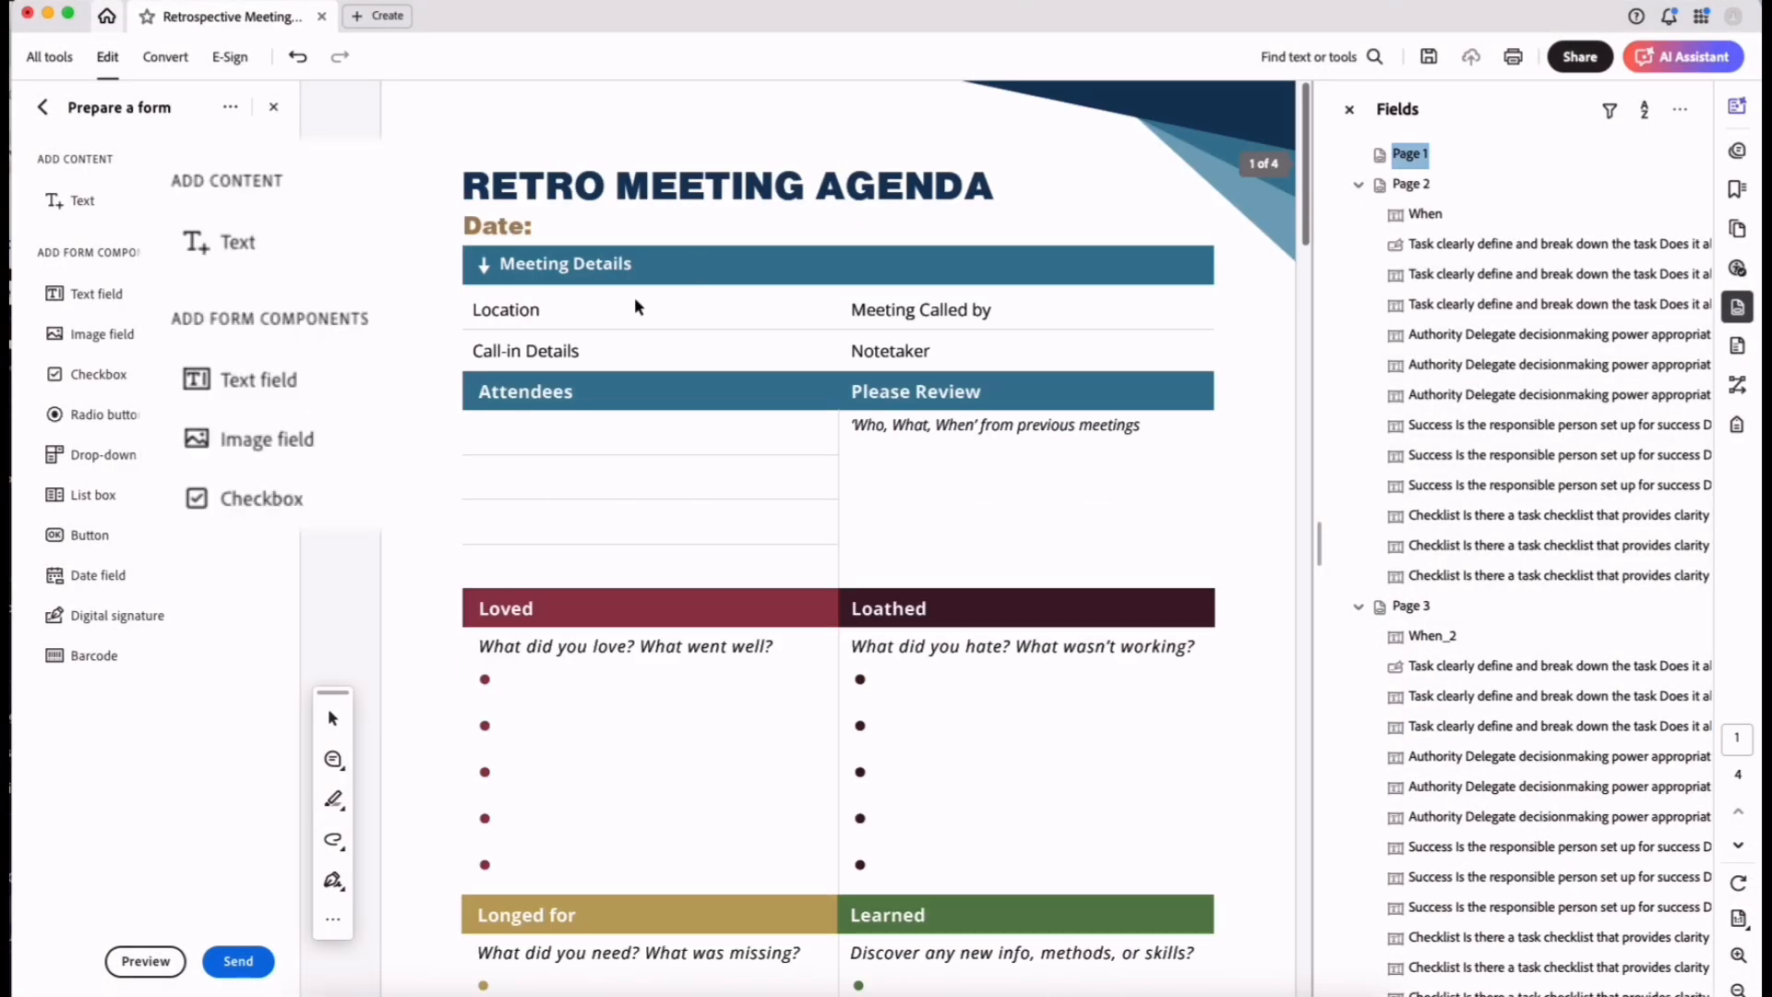
# Add a text field beside the Date label under the page 1 title and name it Date
pyautogui.click(90, 296)
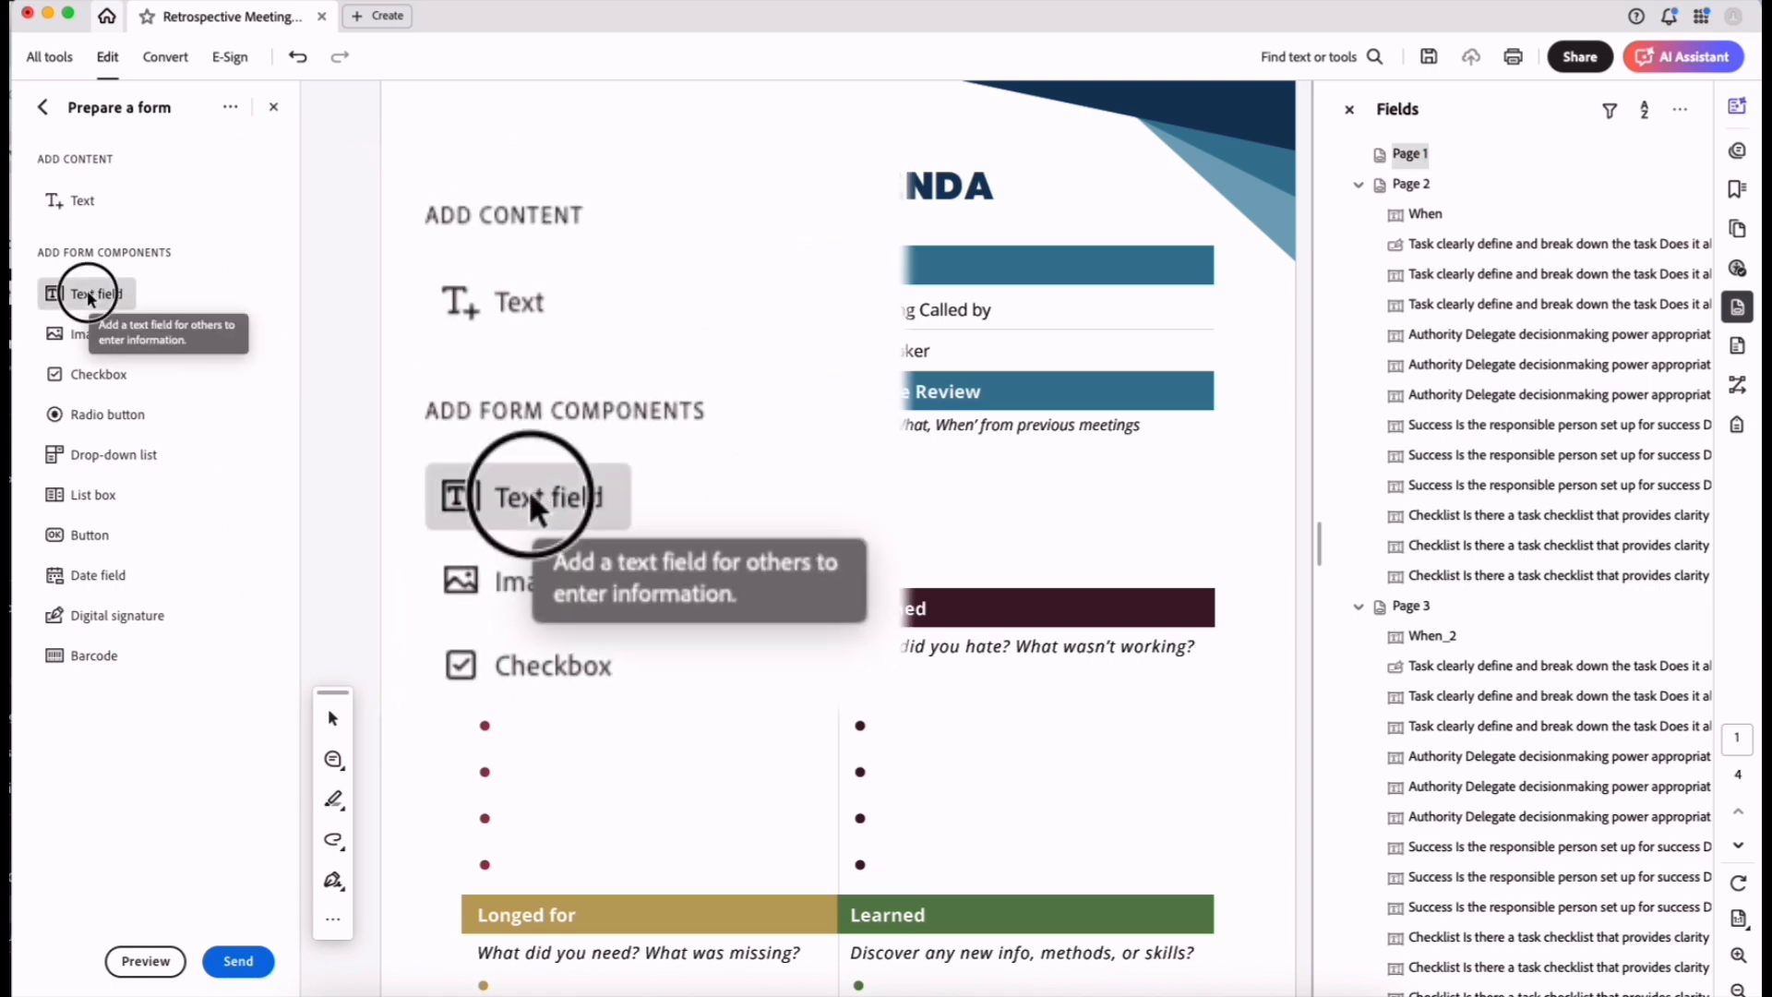
pyautogui.click(534, 210)
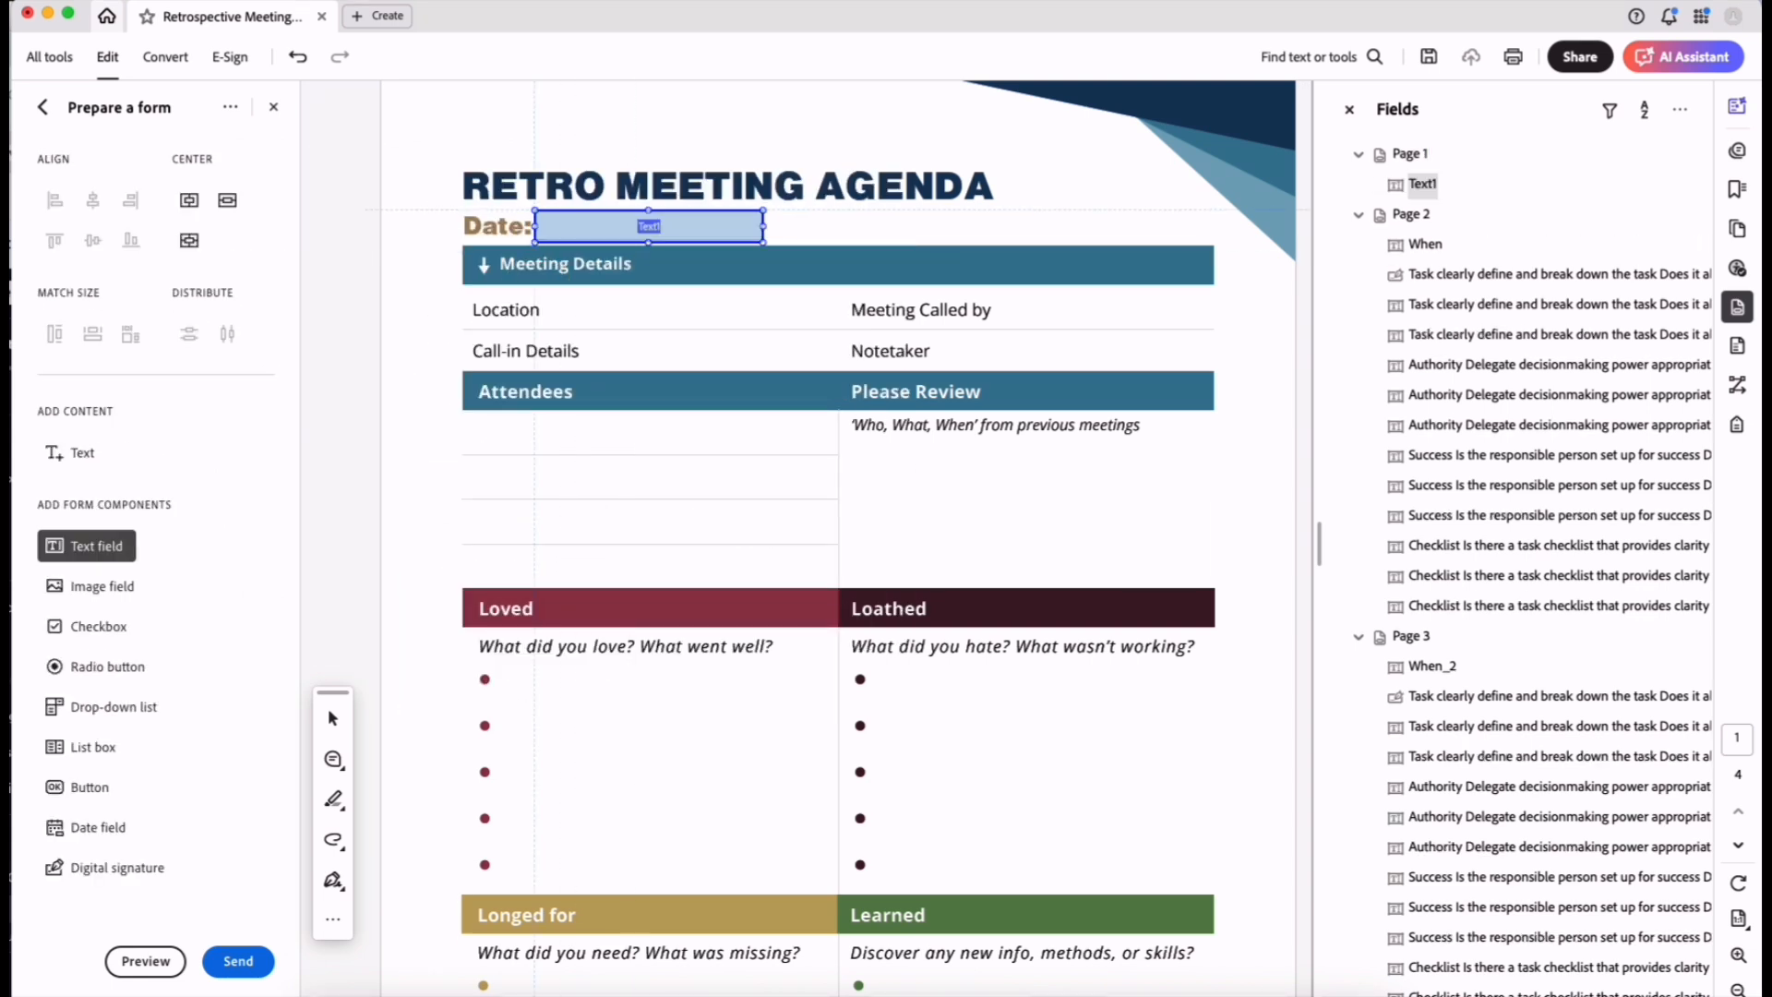
pyautogui.click(1422, 154)
pyautogui.click(1423, 183)
pyautogui.write('Date')
pyautogui.press('Return')
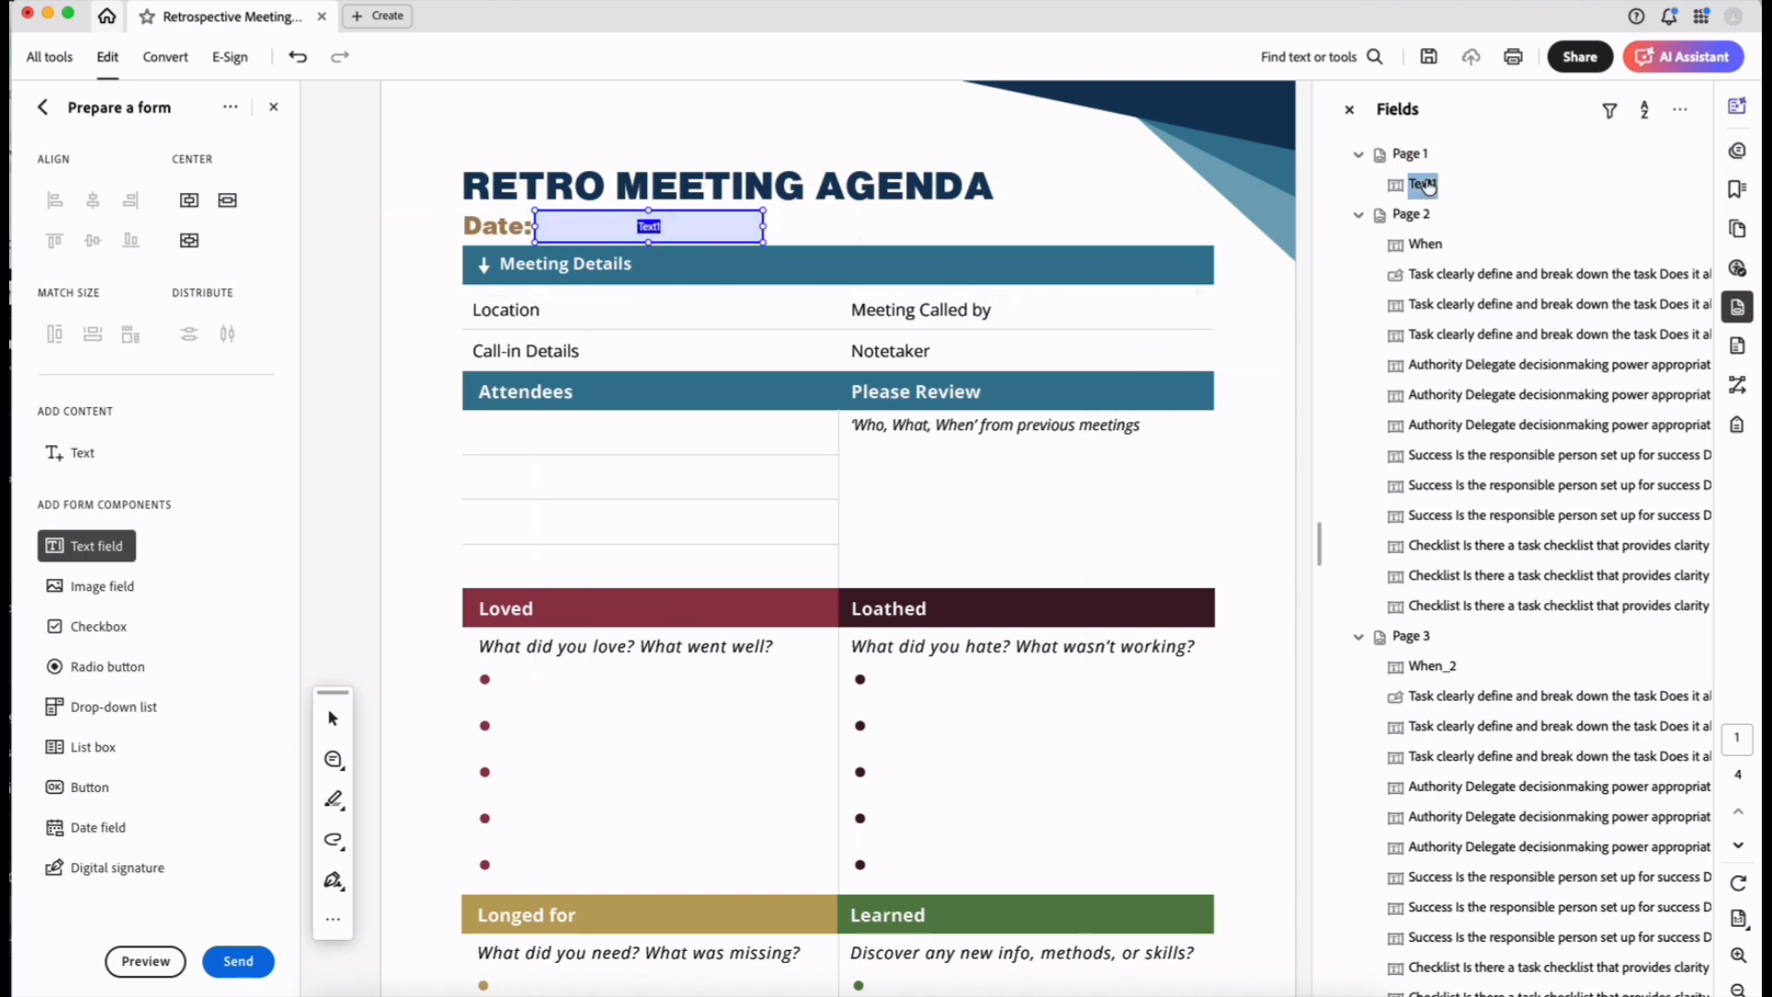
pyautogui.click(1428, 185)
pyautogui.write('Date')
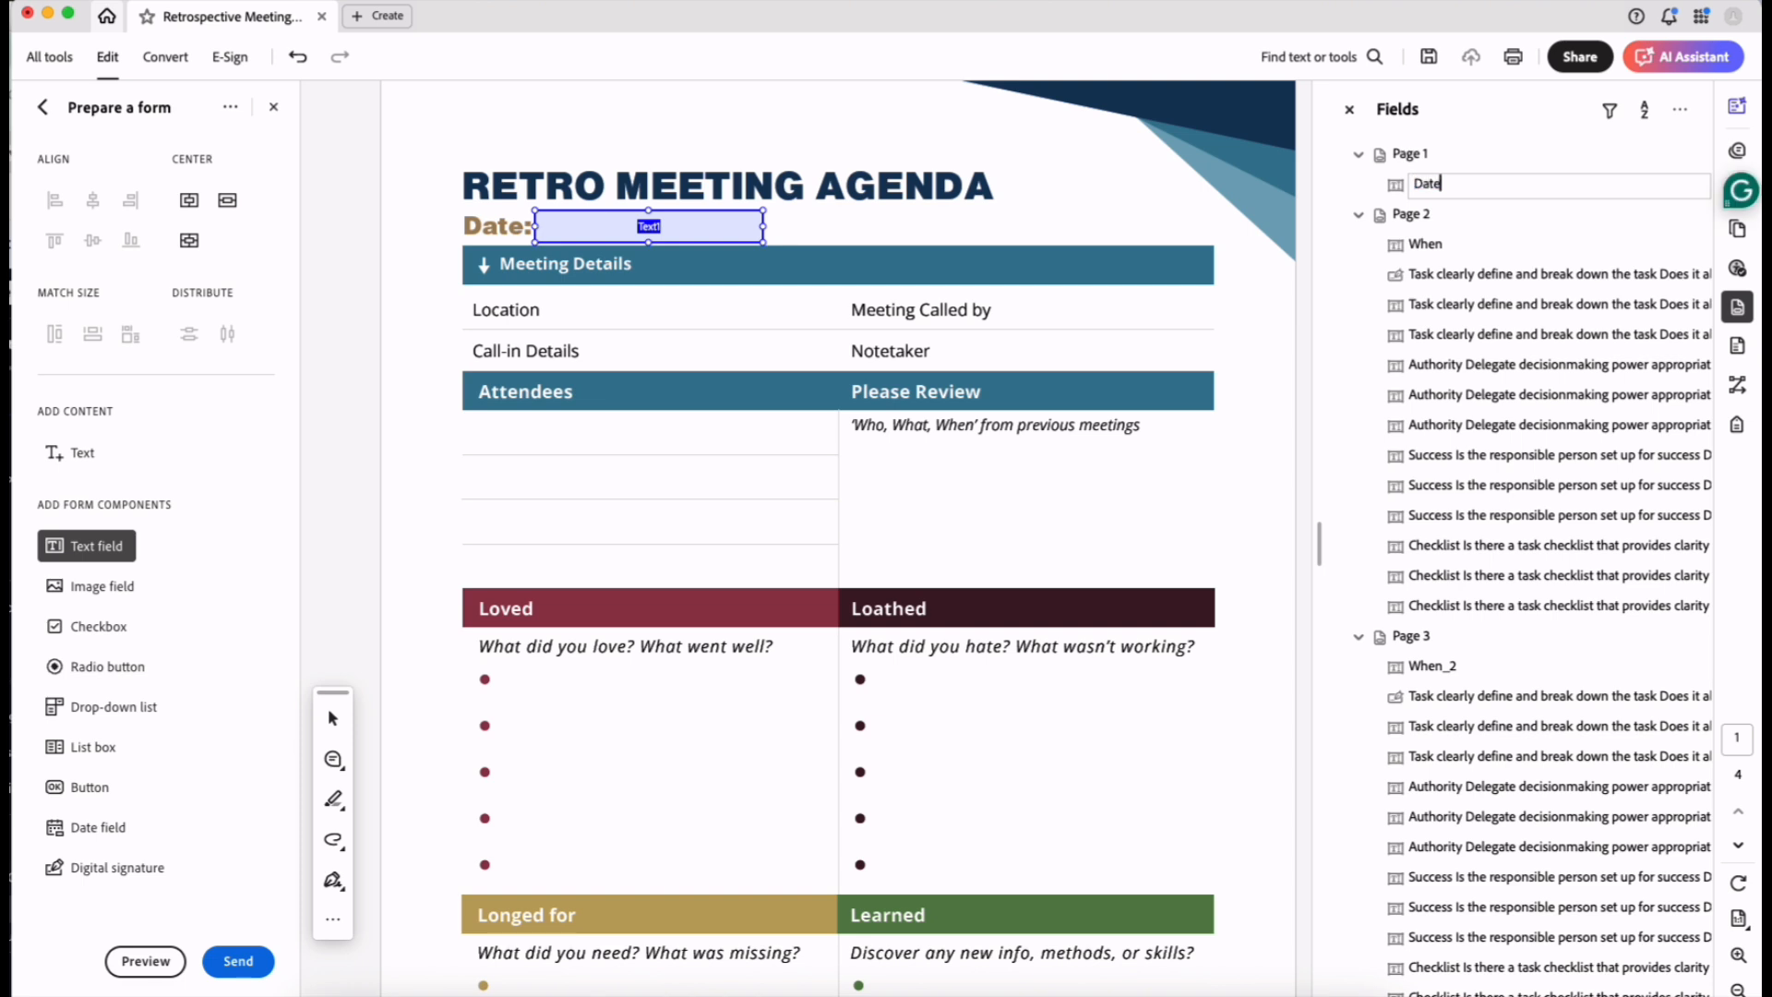
pyautogui.press('Return')
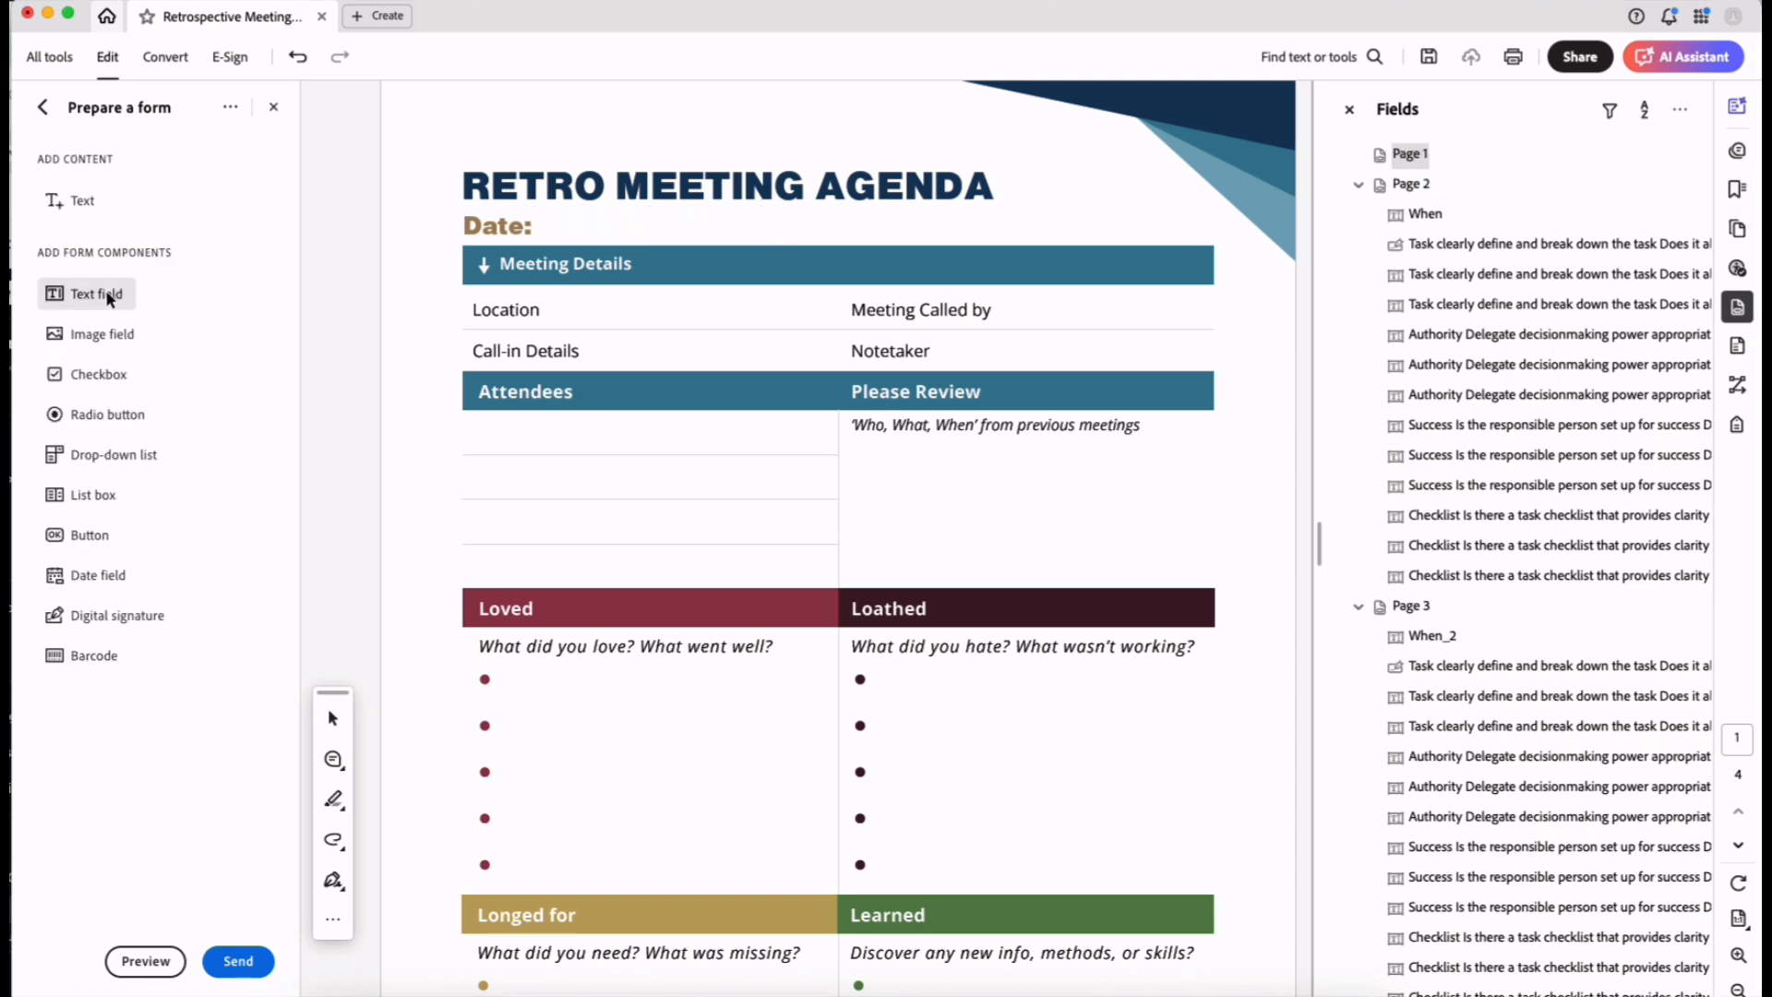
pyautogui.click(110, 298)
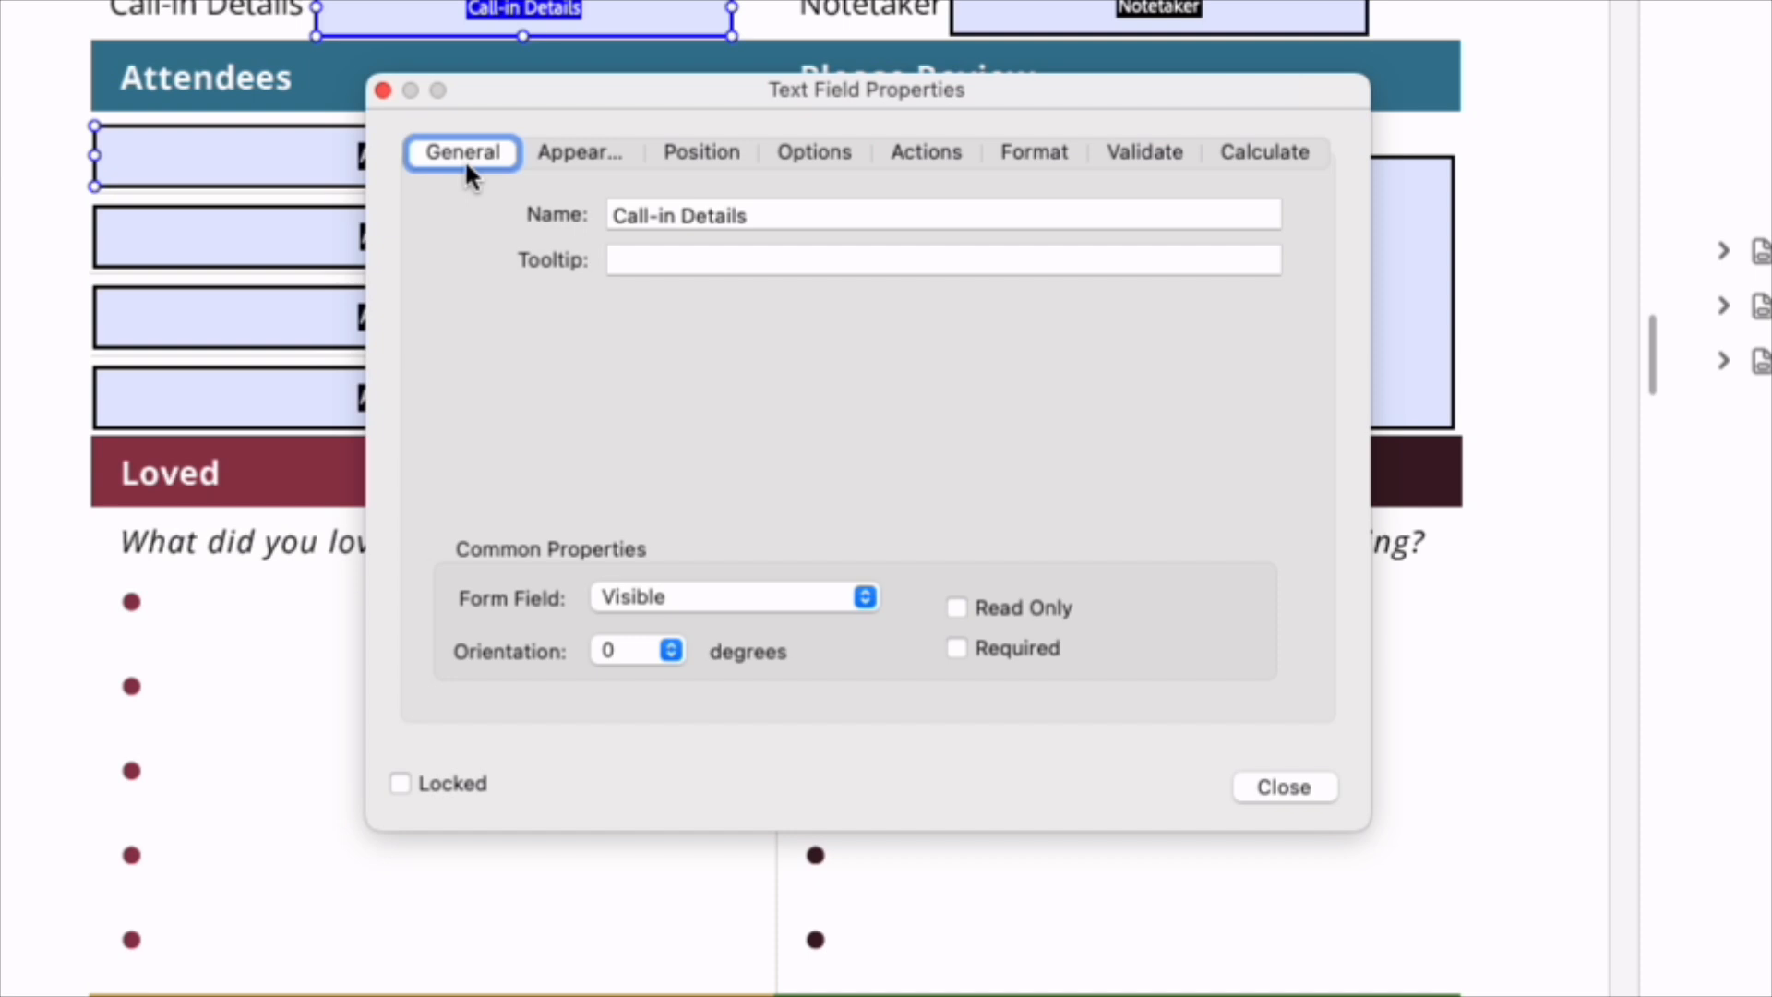
# Set the Call-in Details field's tooltip to "Enter Phone Number or Call-in Link" and close the text field properties
pyautogui.click(654, 258)
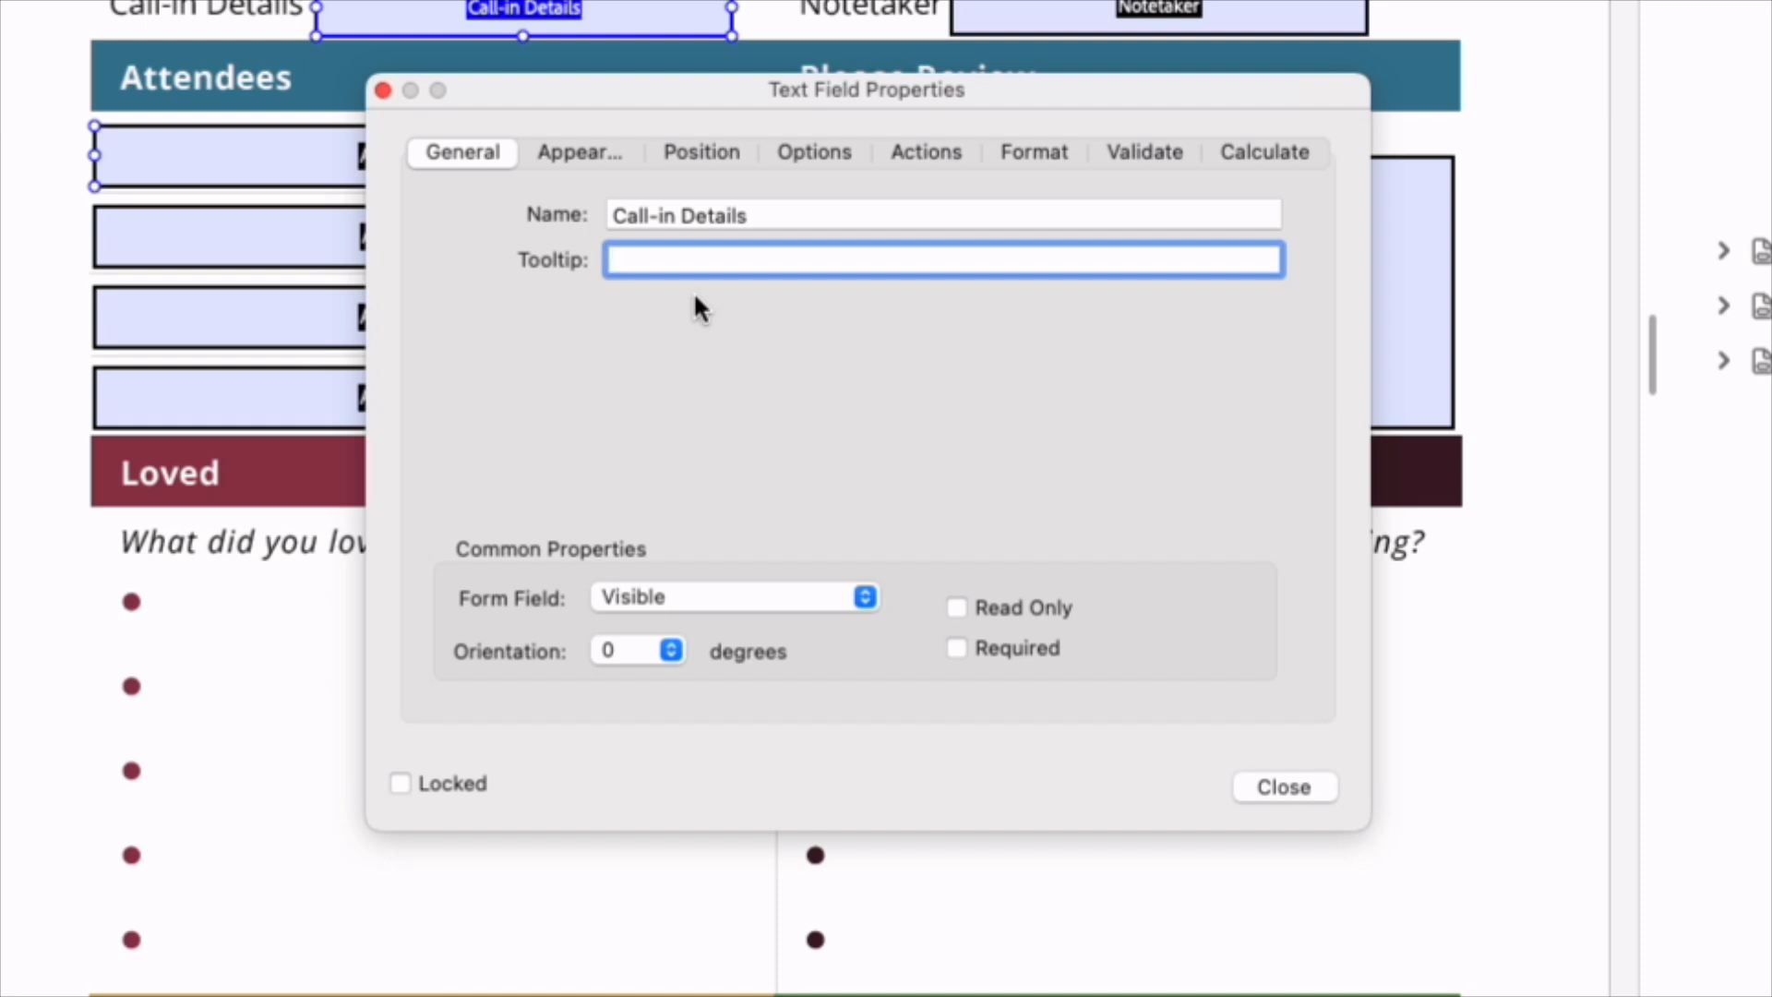
pyautogui.write('Enter Phone Number or Call-in Link')
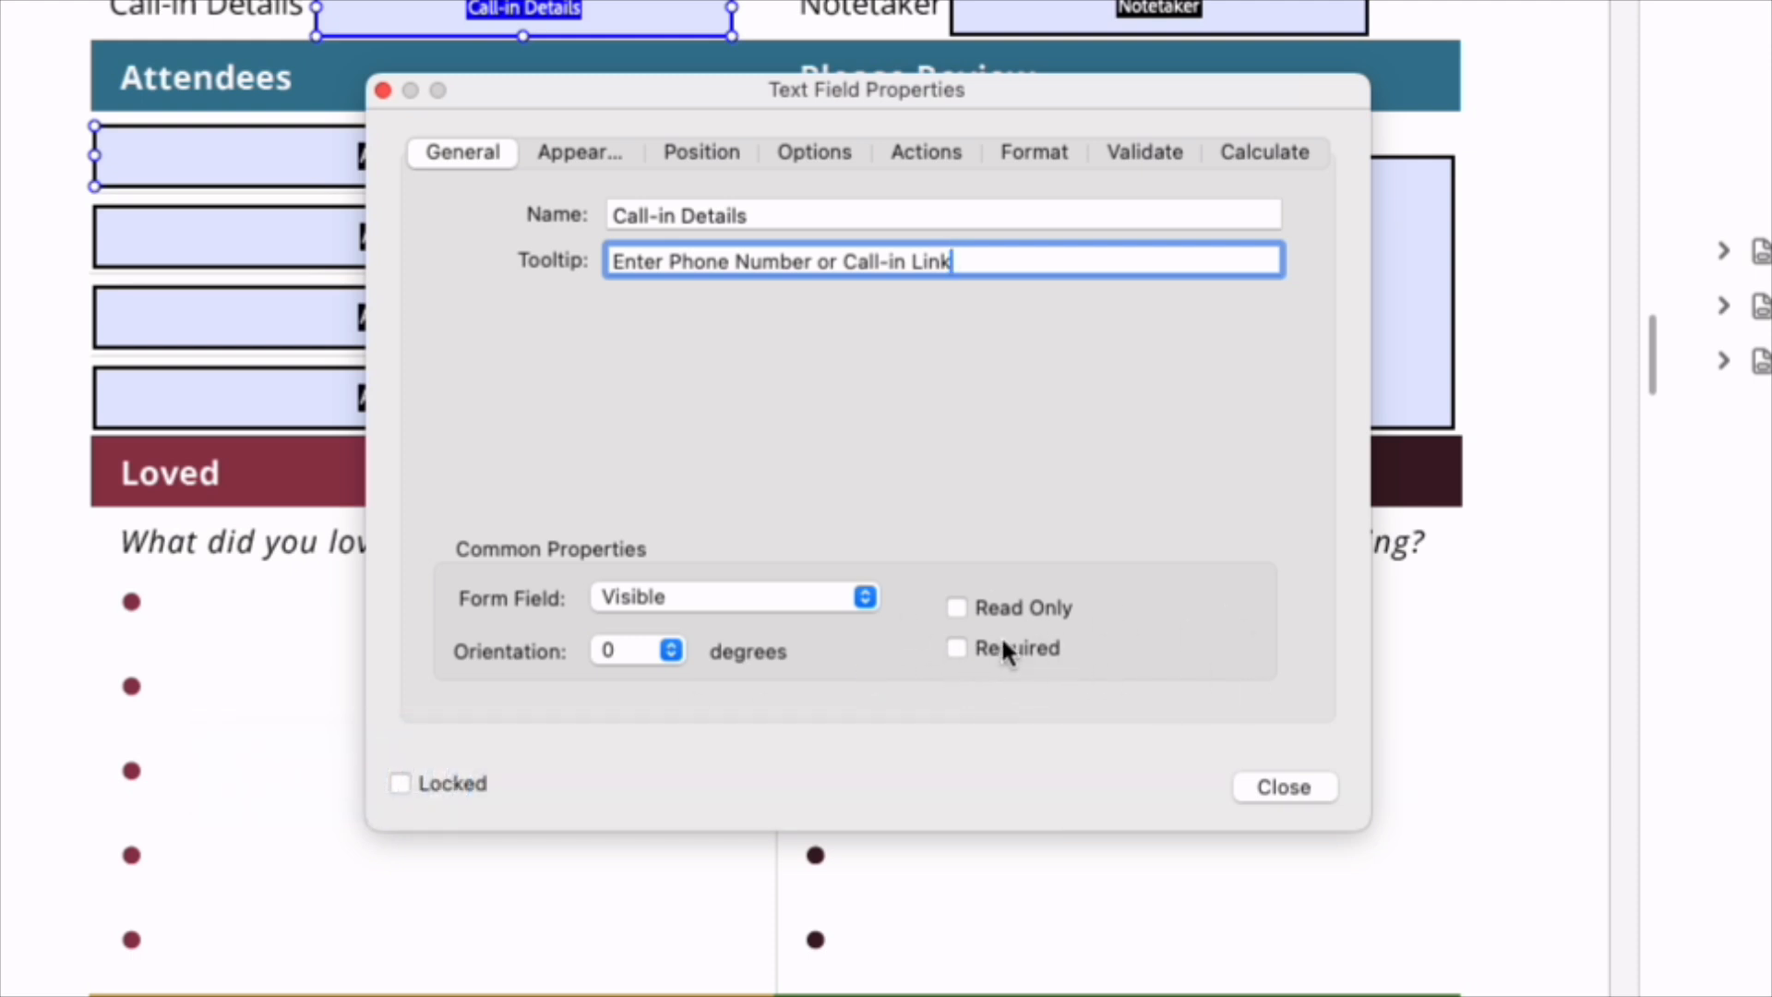
pyautogui.click(1261, 789)
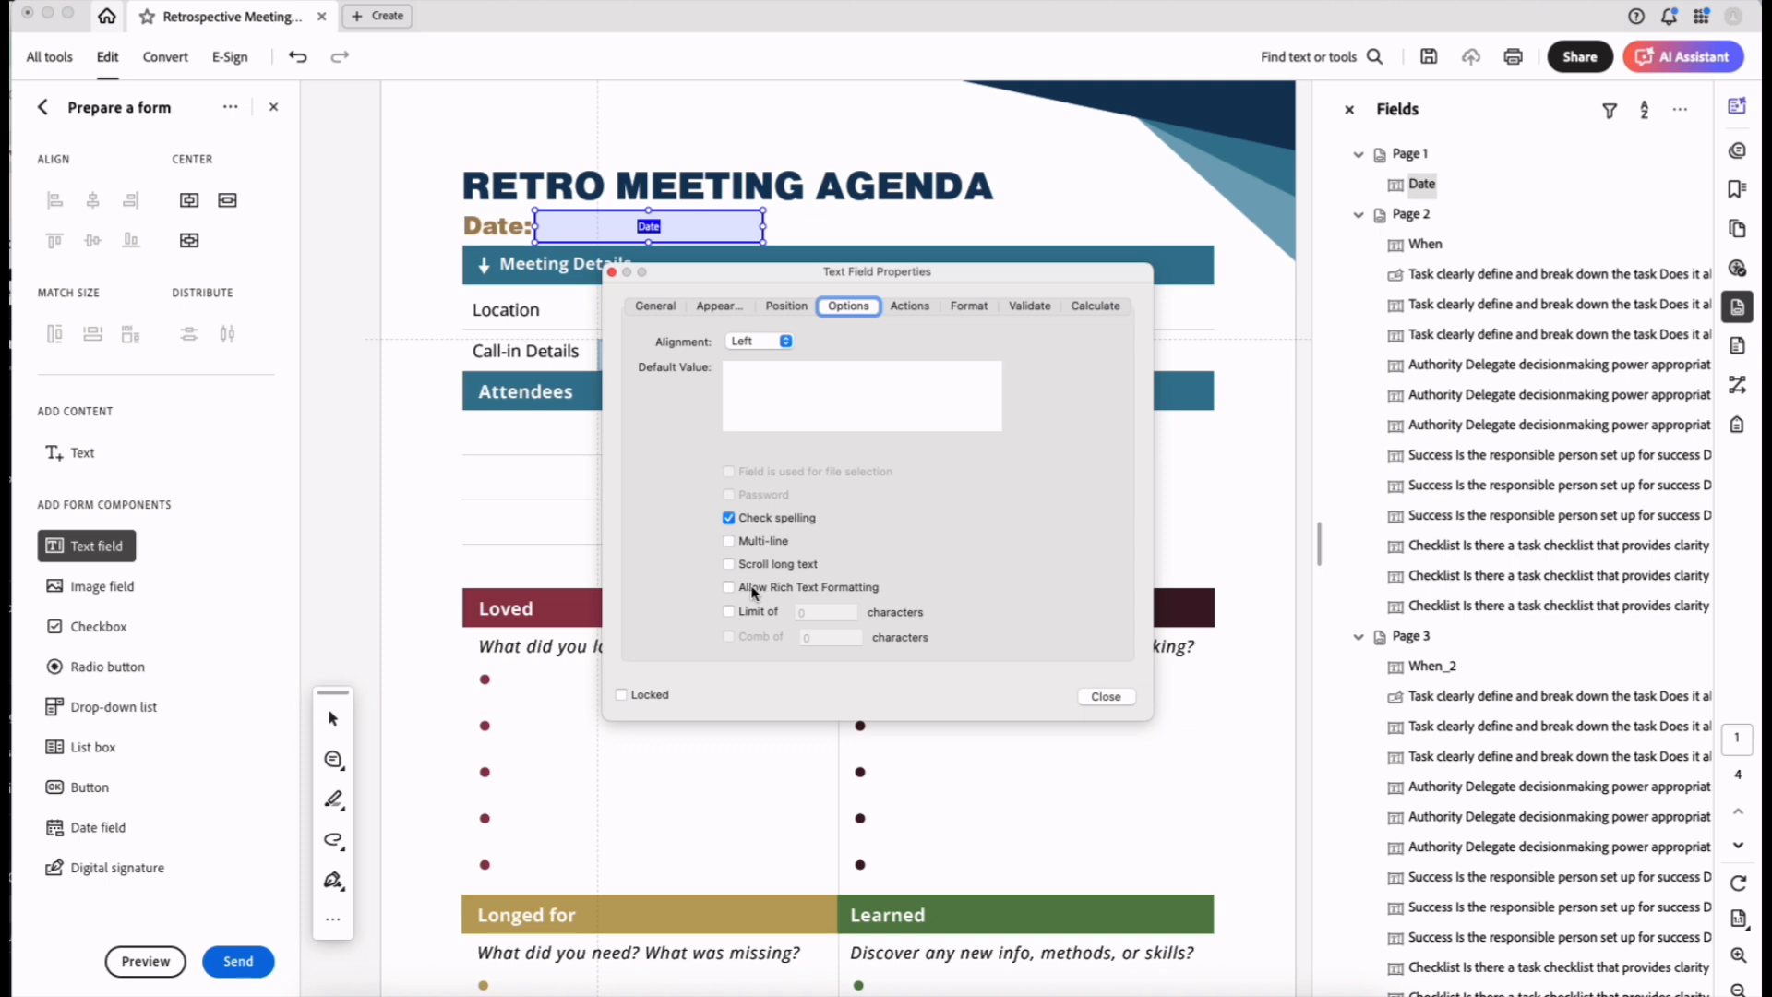
pyautogui.click(1108, 697)
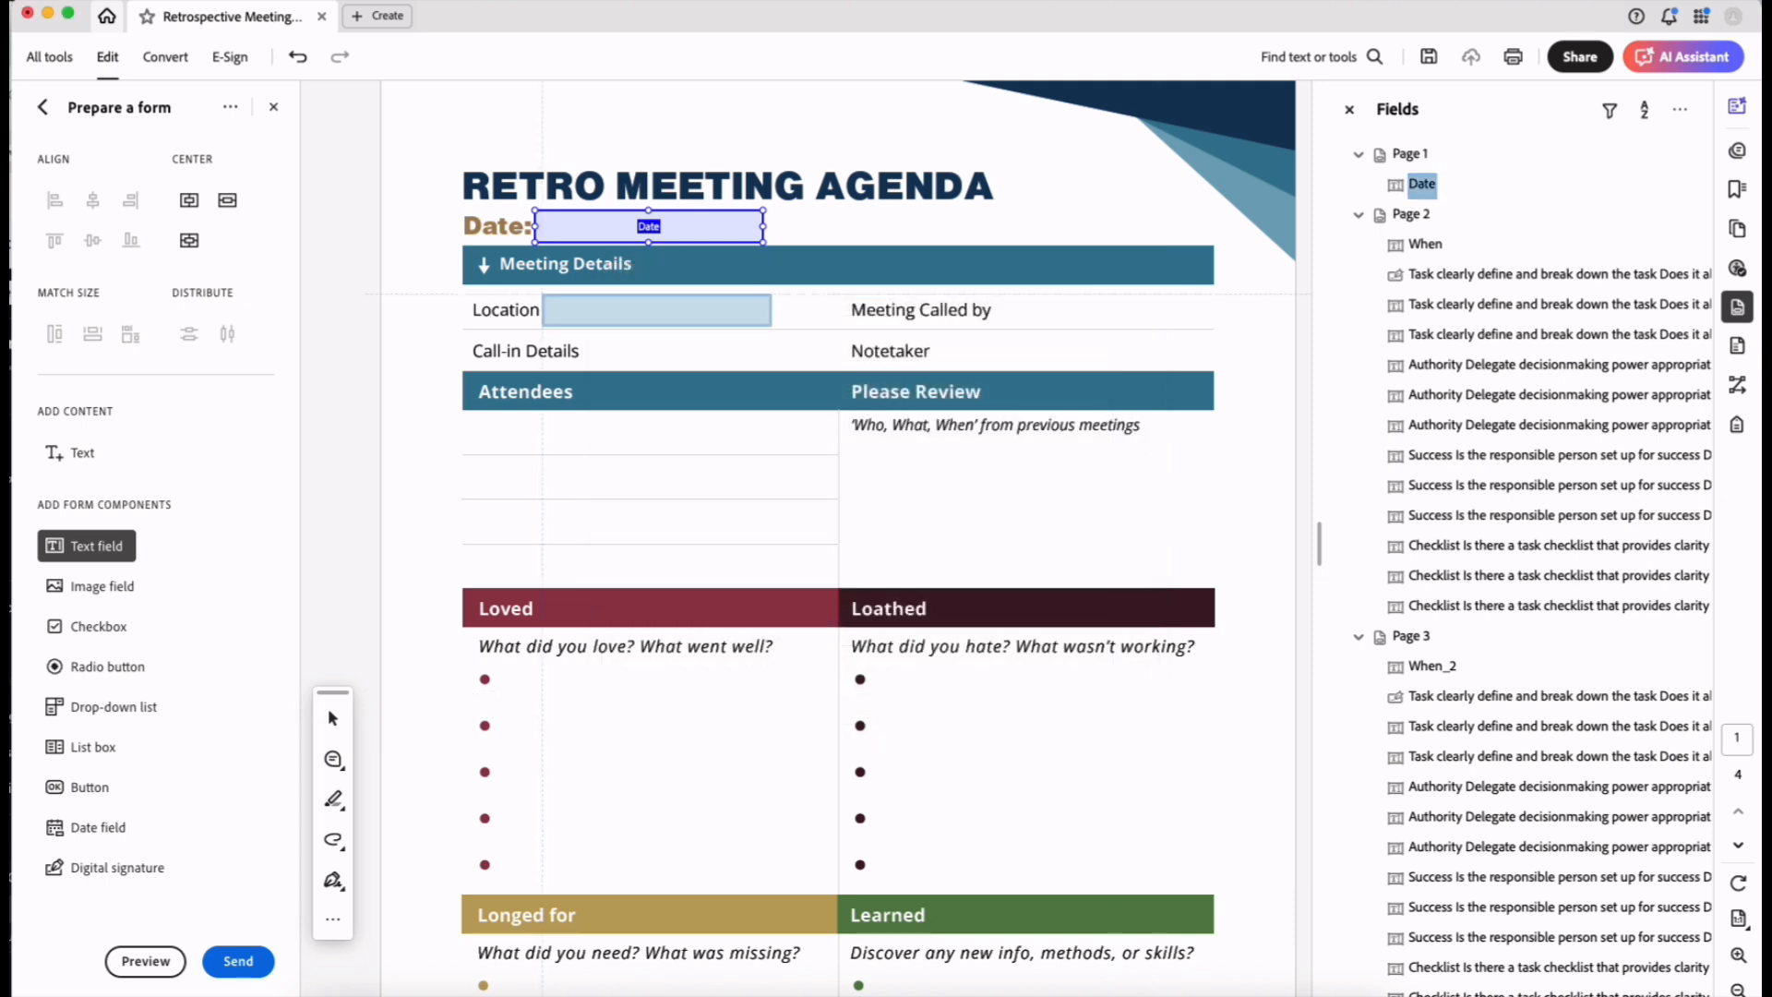
# Place text fields beside the Location, Call-in Details, Meeting Called by and Notetaker labels
pyautogui.click(545, 297)
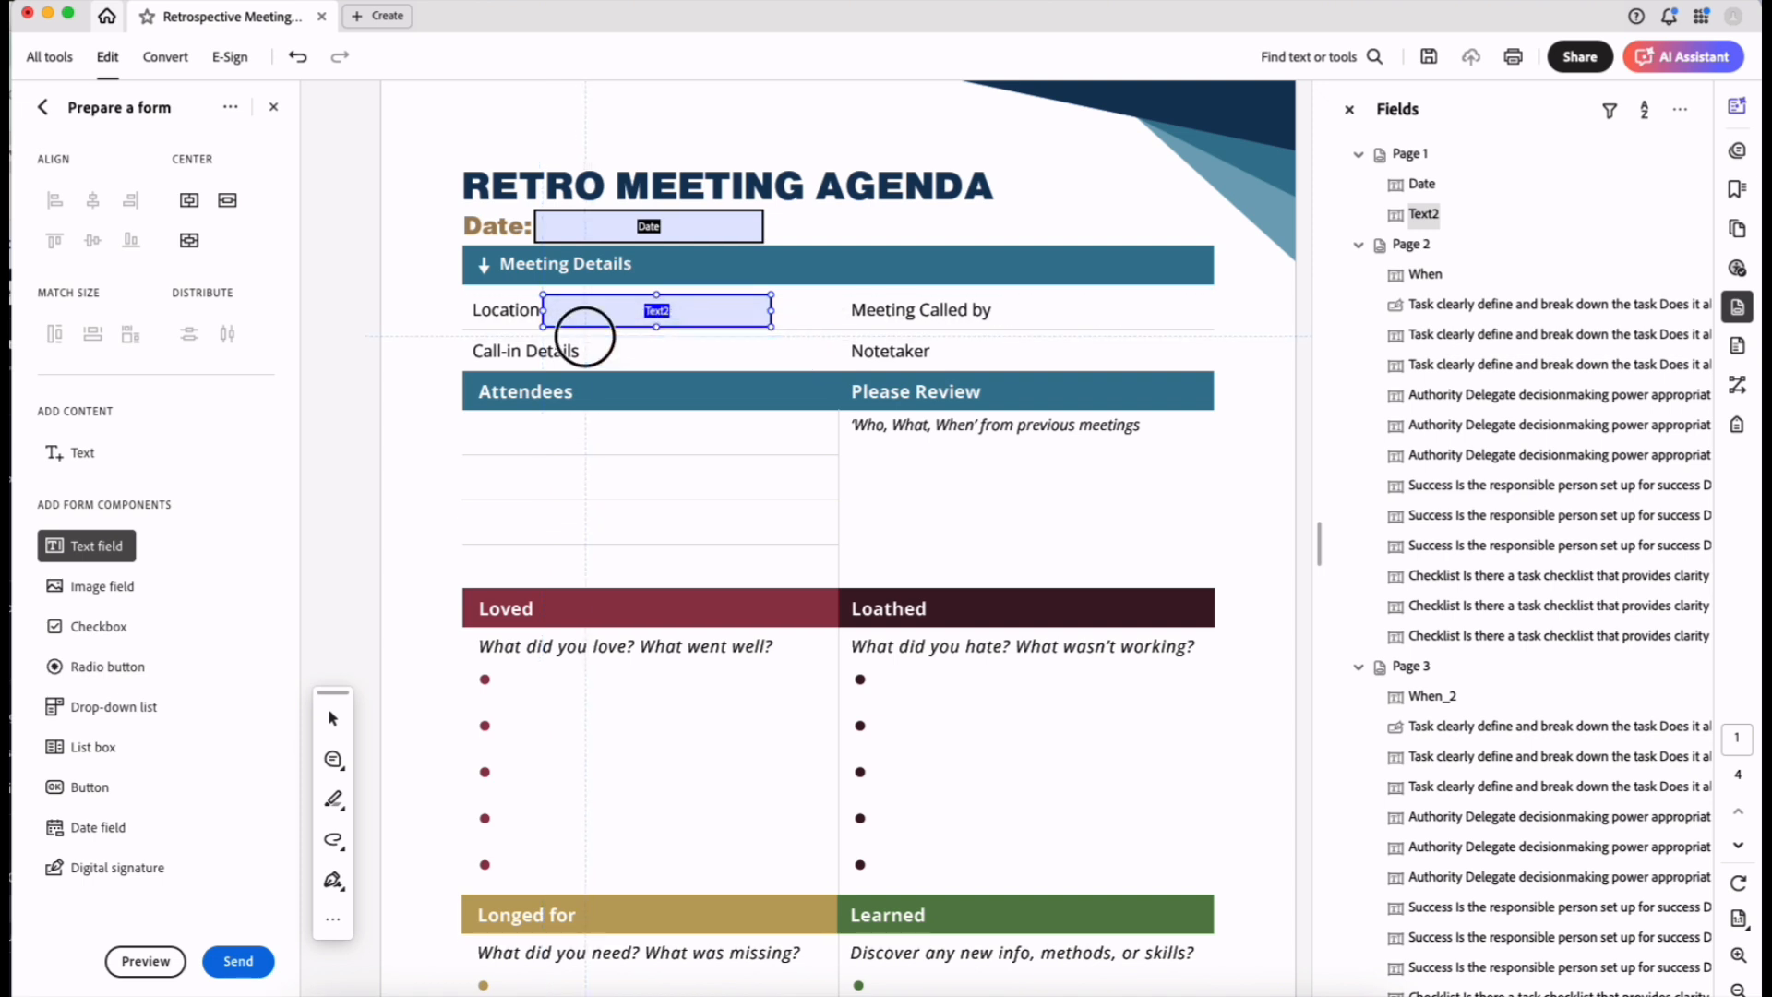
pyautogui.click(587, 338)
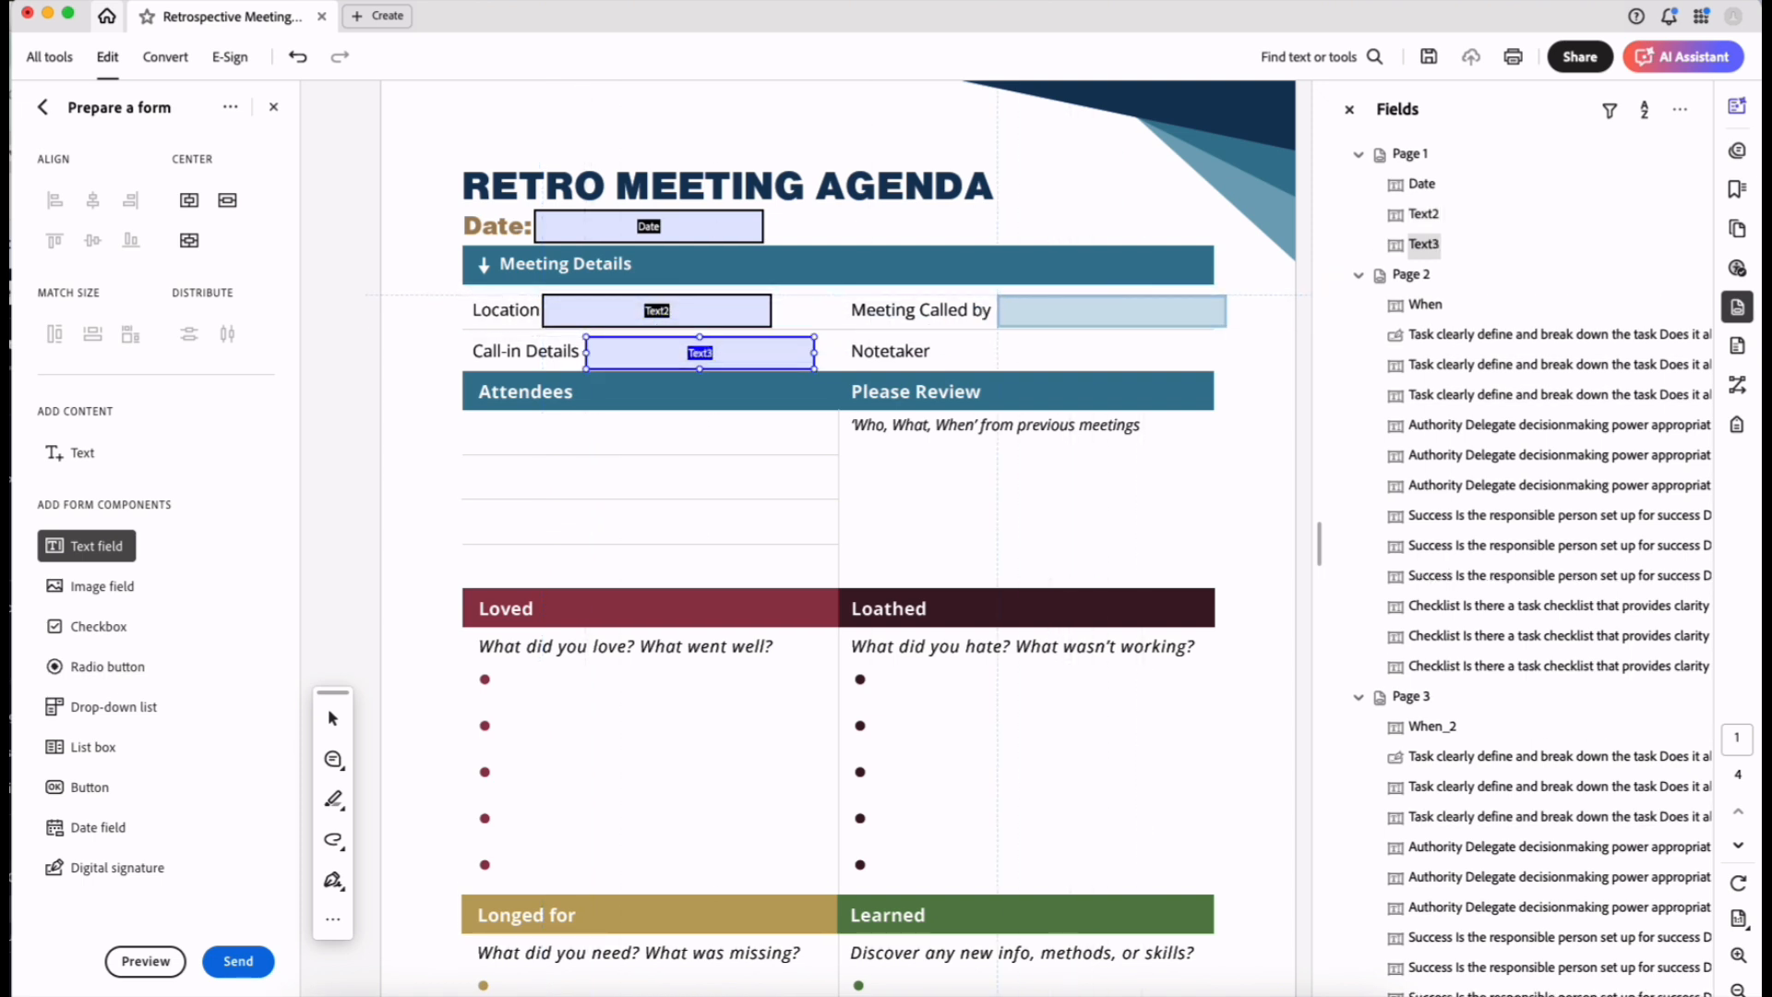
pyautogui.click(998, 296)
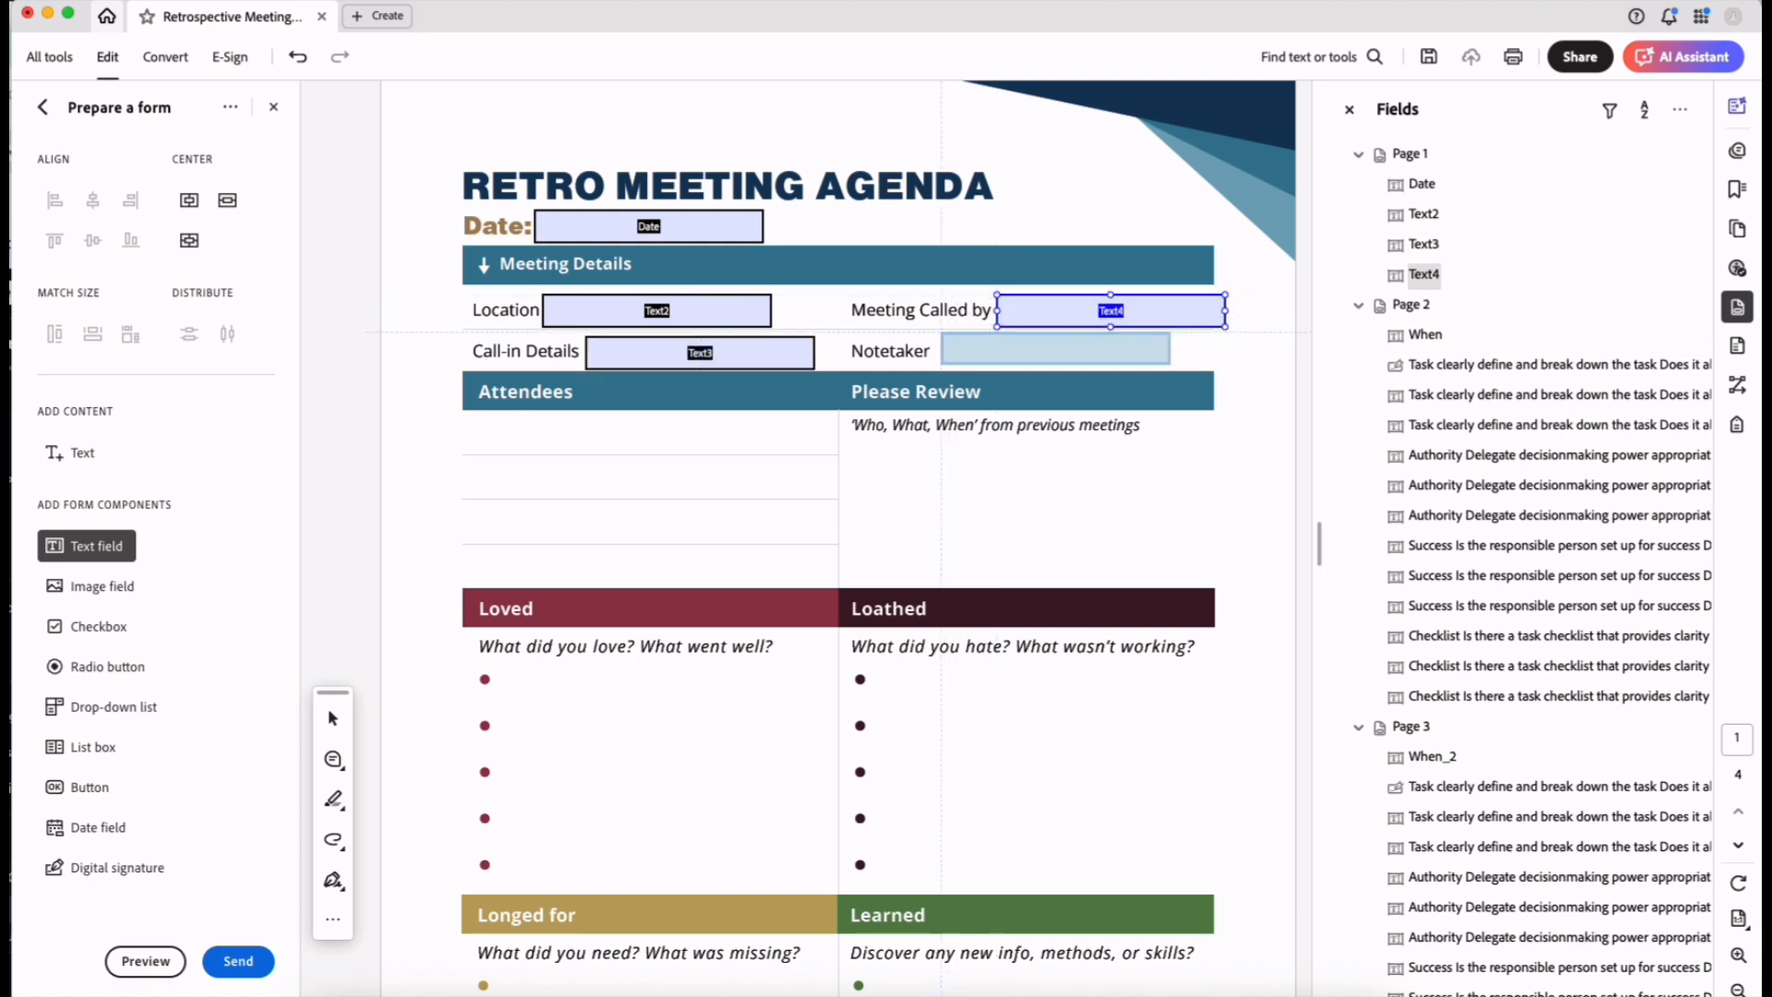
pyautogui.click(935, 336)
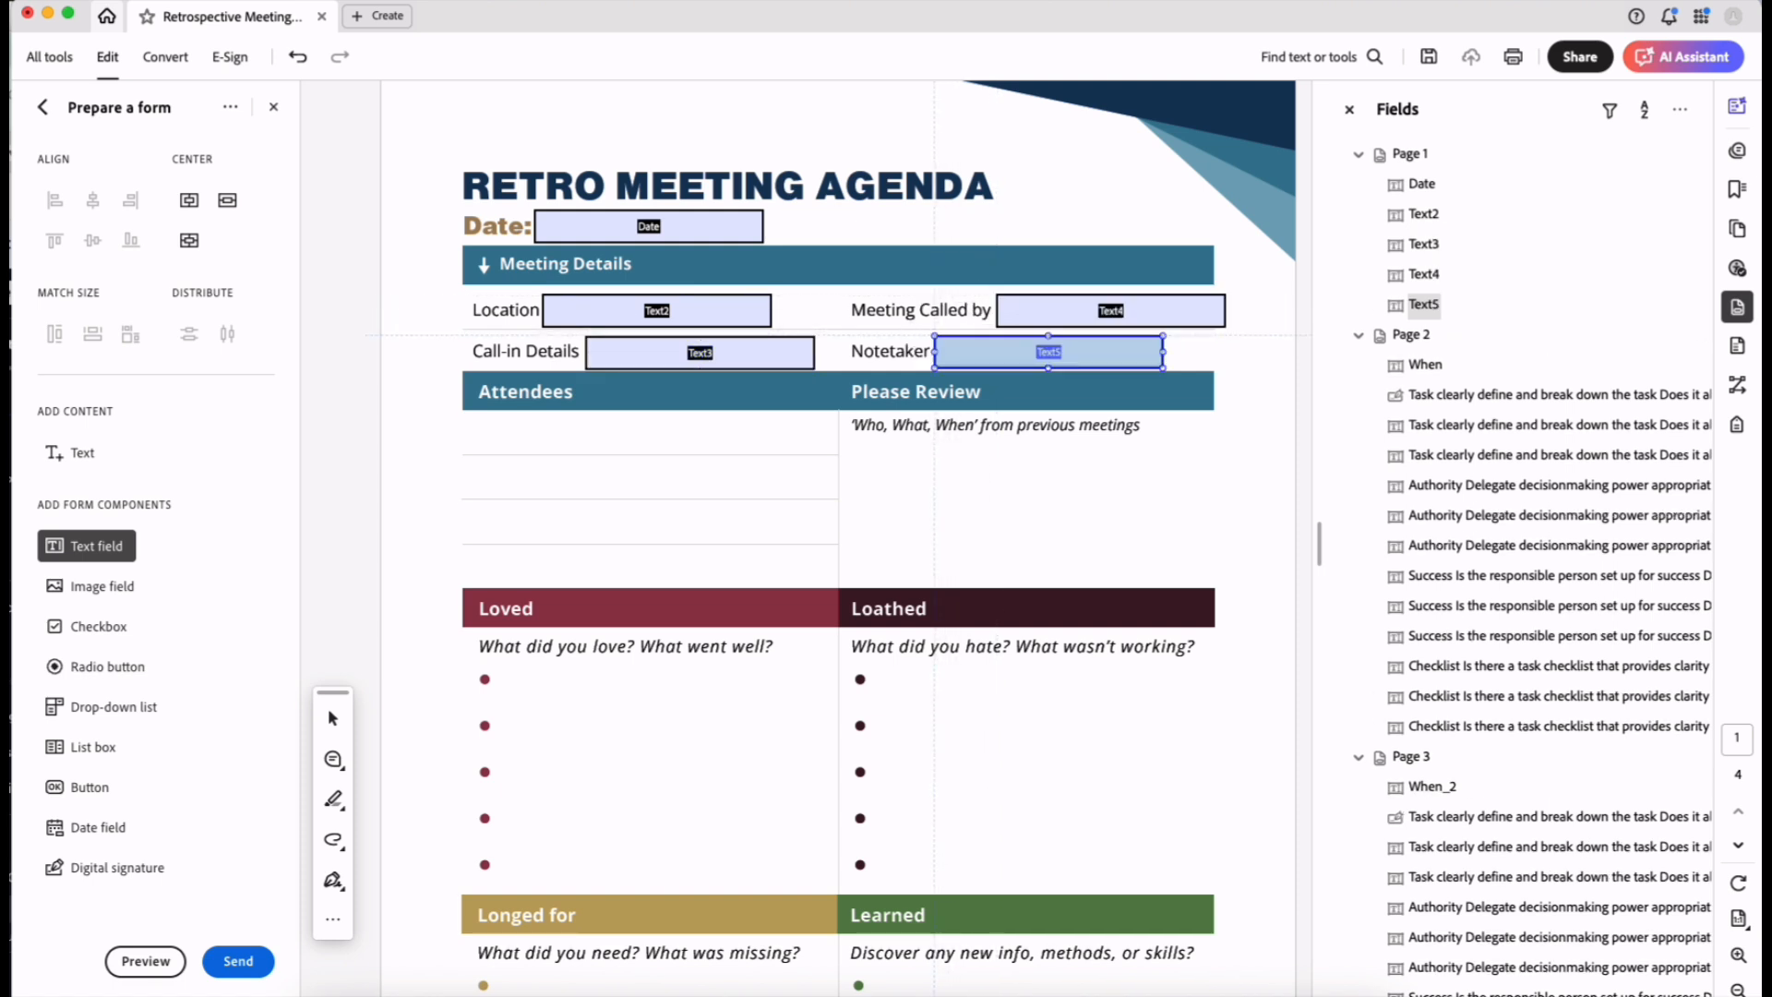
# Rename the four new Meeting Details fields as Location, Call-in Details, Meeting Called By and Notetaker
pyautogui.click(1422, 215)
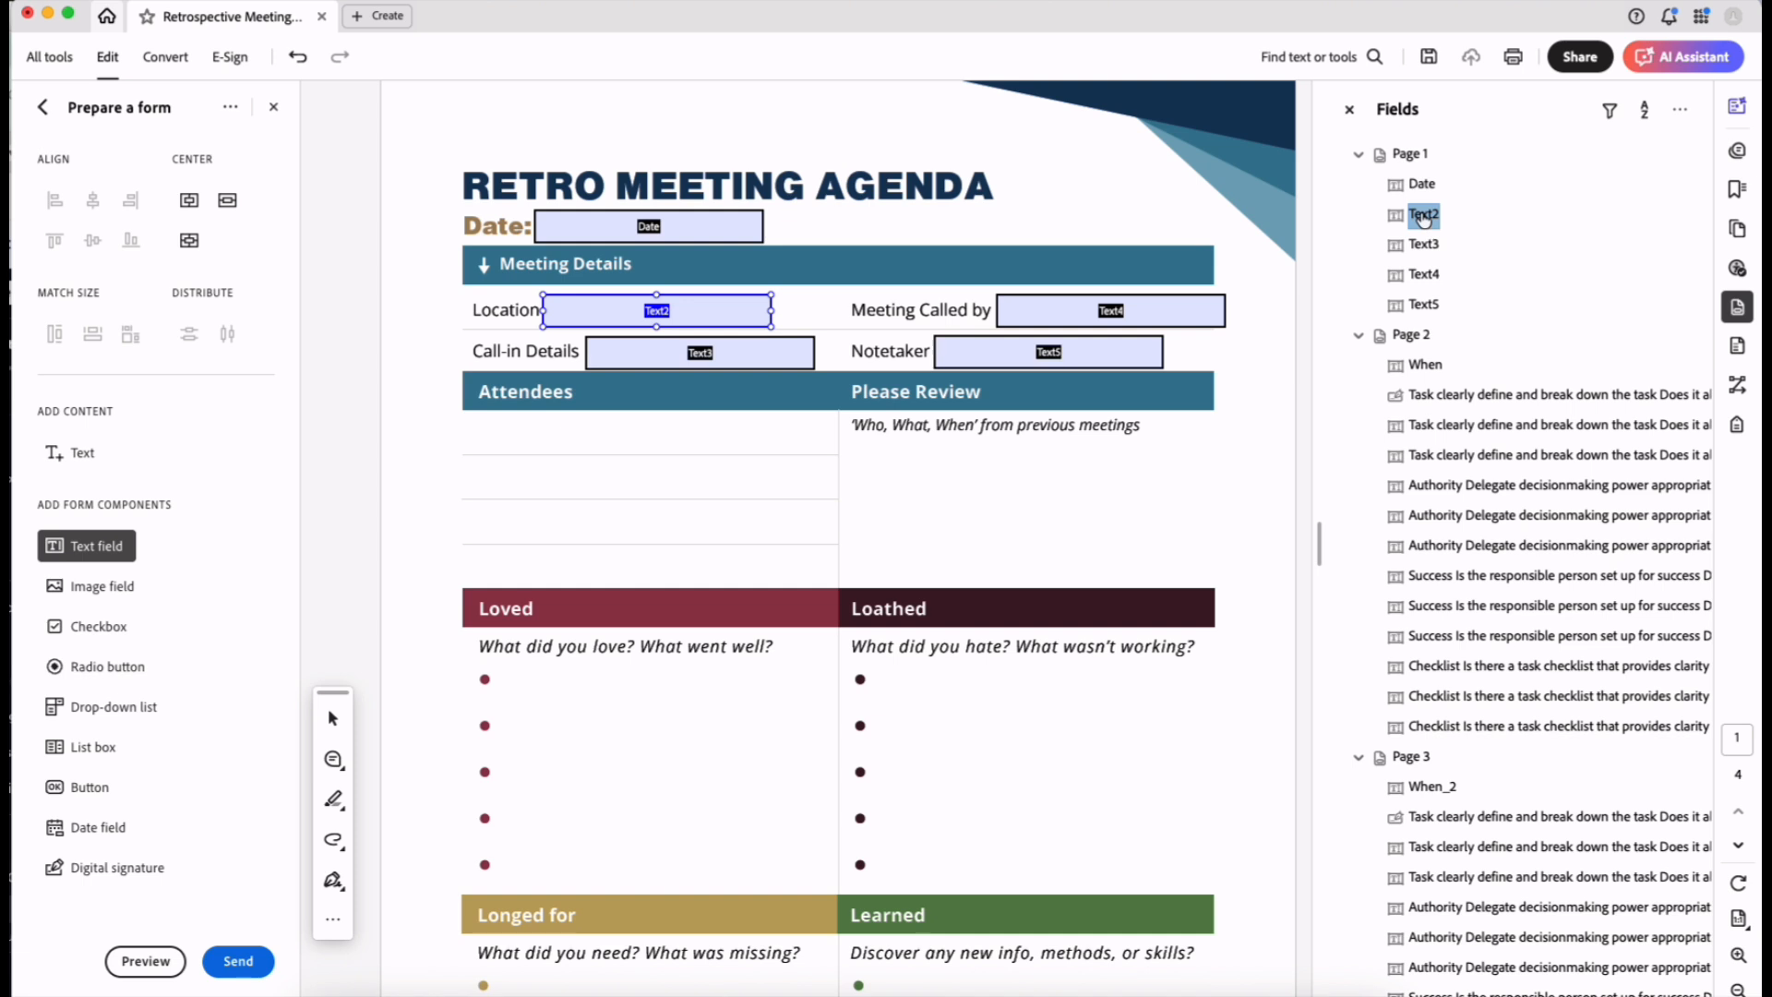
pyautogui.click(1431, 216)
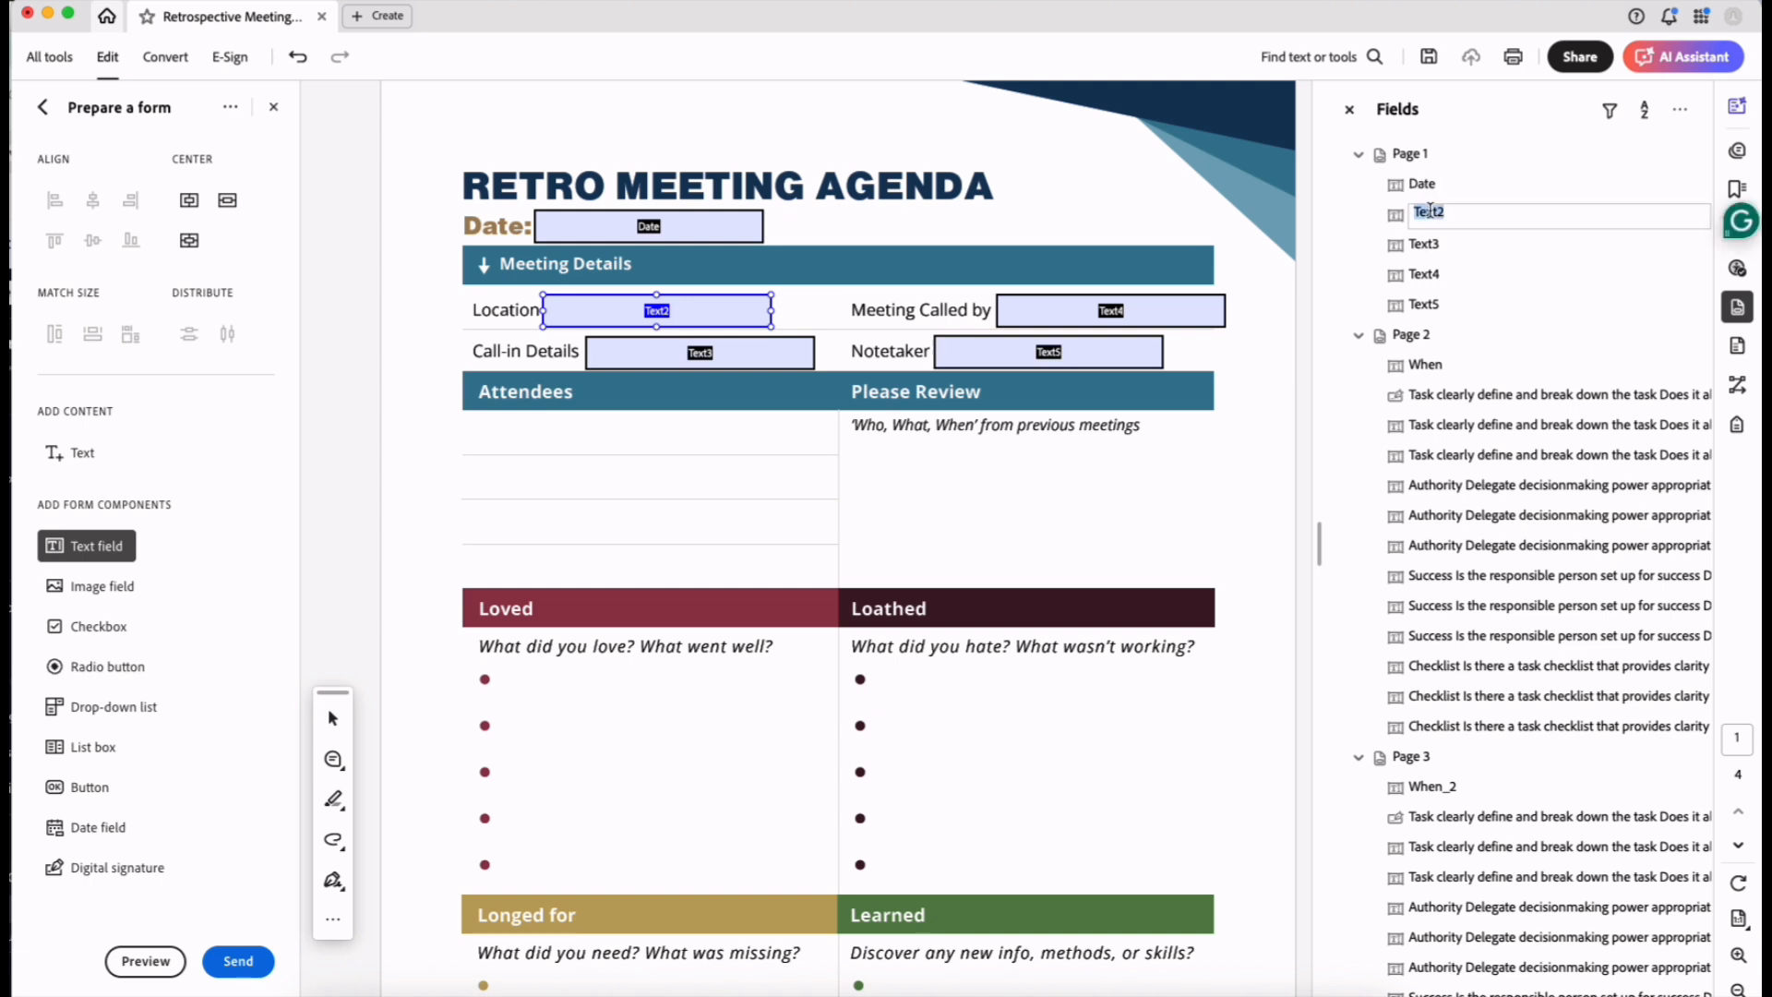
pyautogui.write('Location')
pyautogui.press('Tab')
pyautogui.write('Call-i')
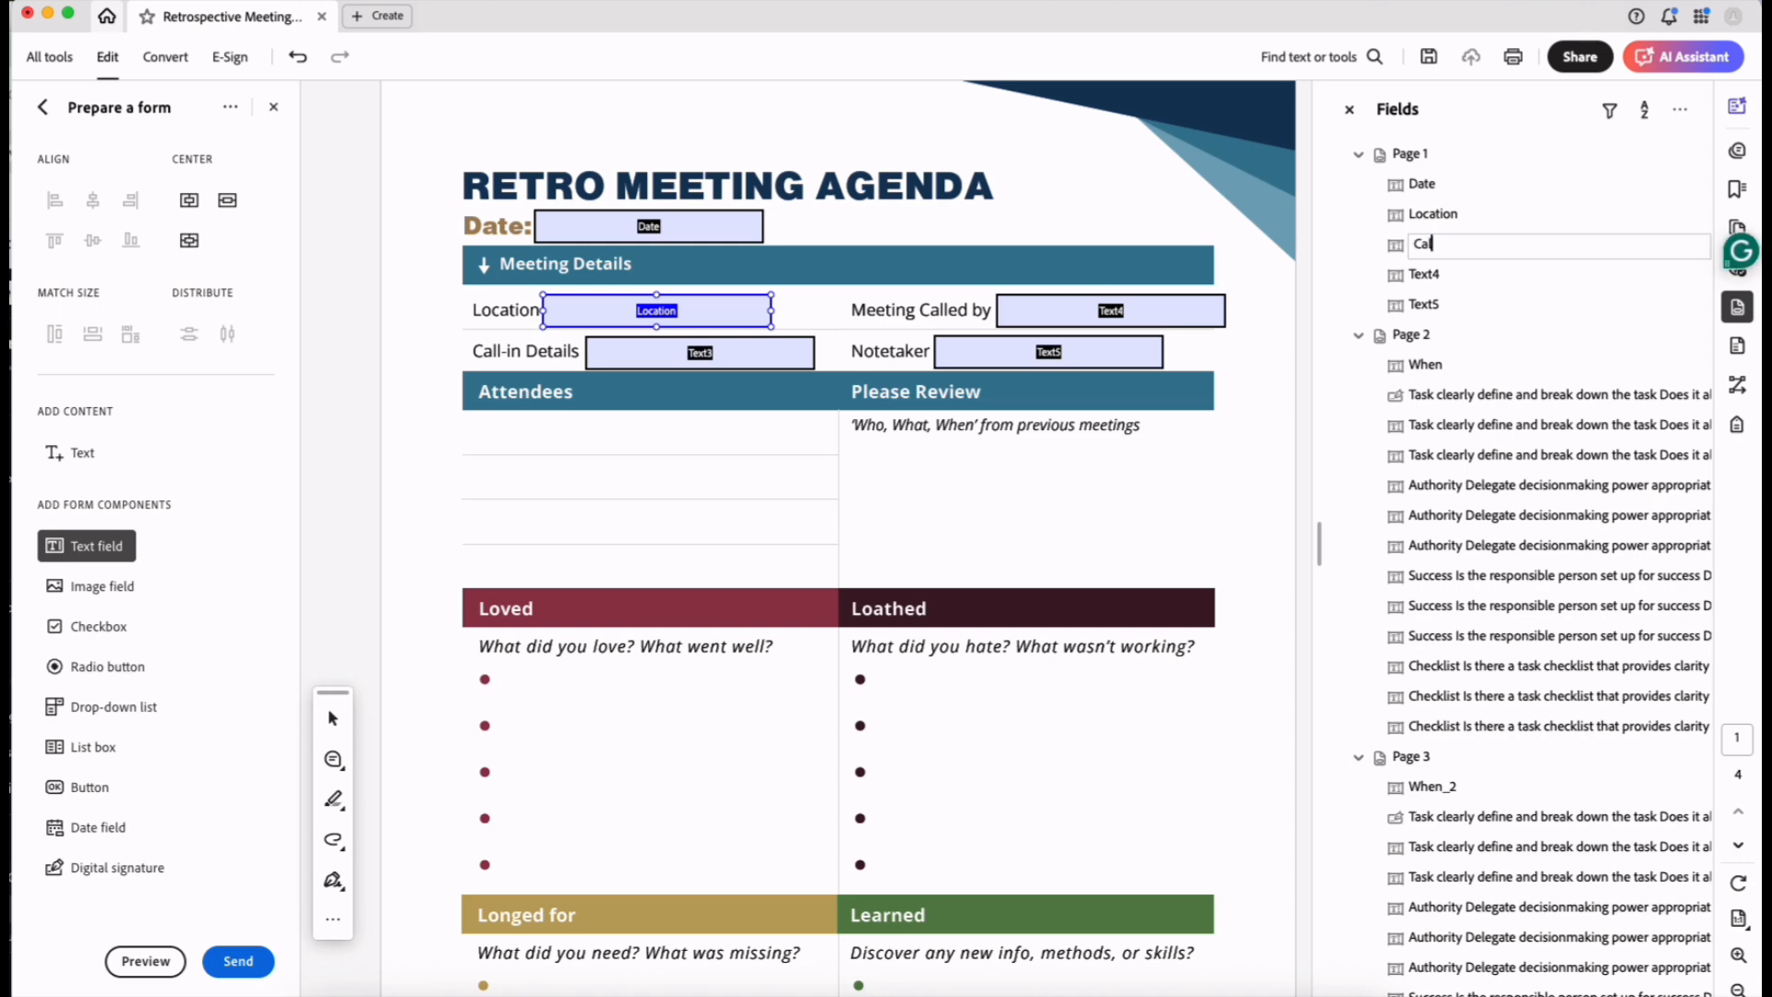
pyautogui.write('n Details')
pyautogui.press('Tab')
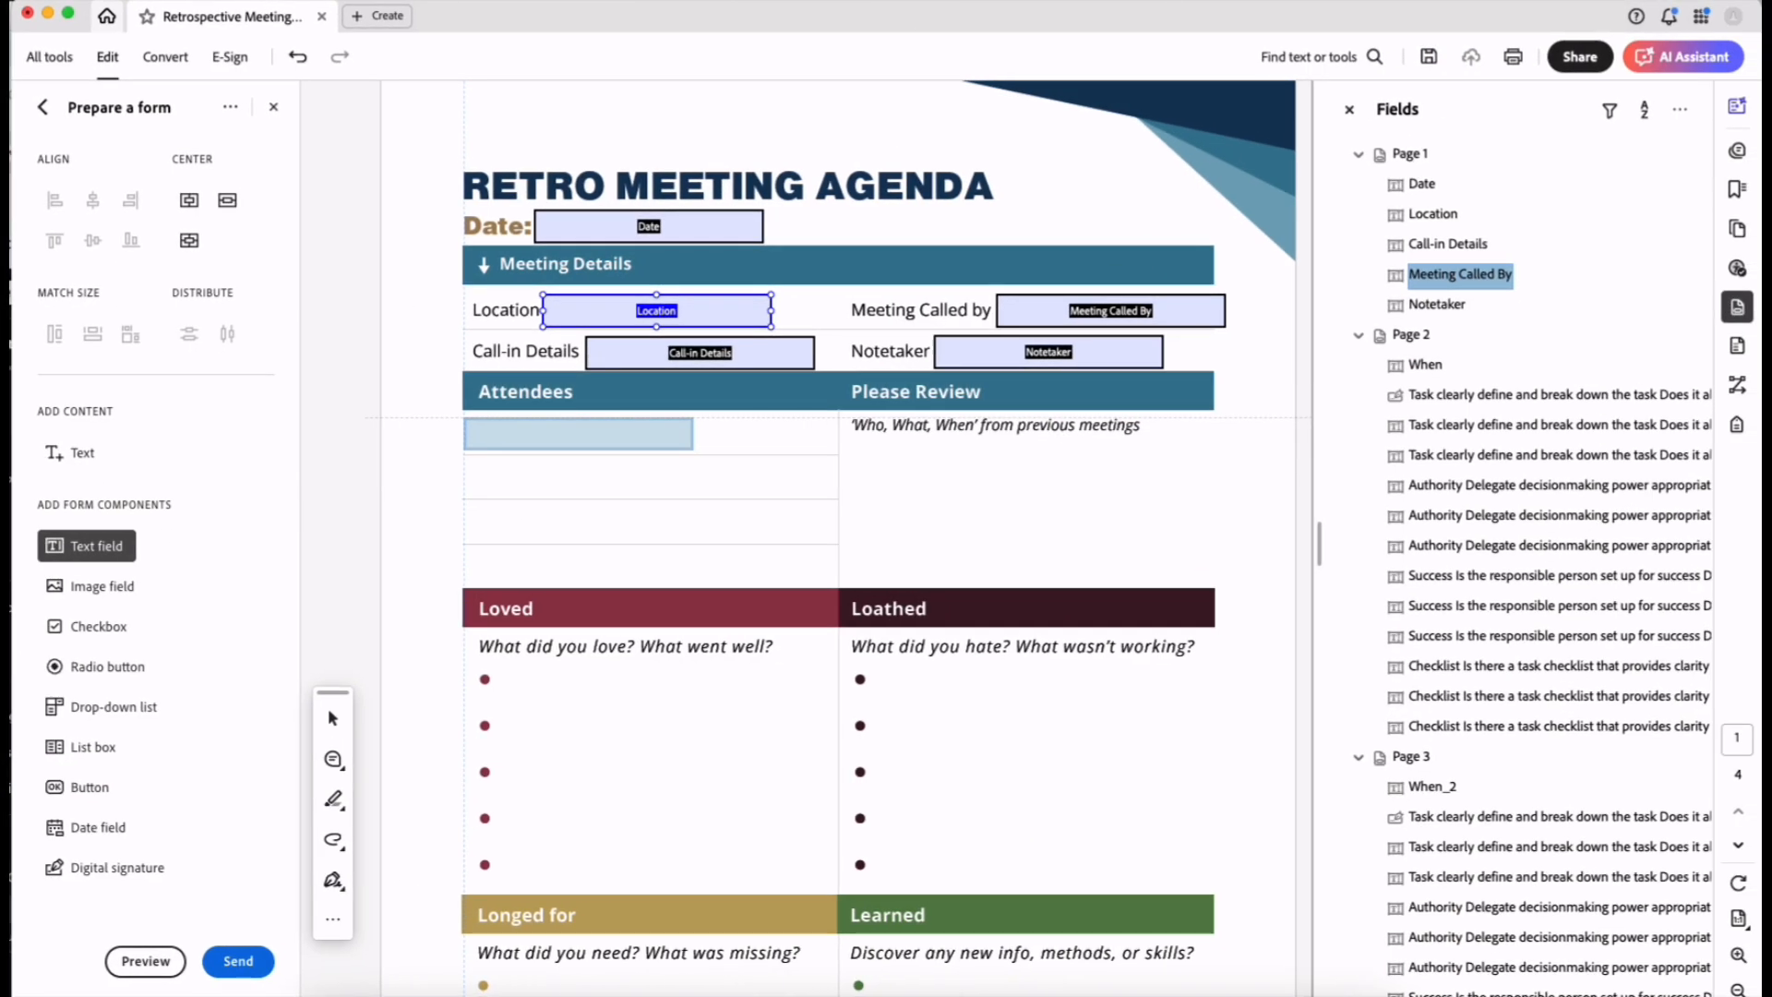
# Place a text field on the first line under Attendees and widen it to fill the column
pyautogui.click(465, 420)
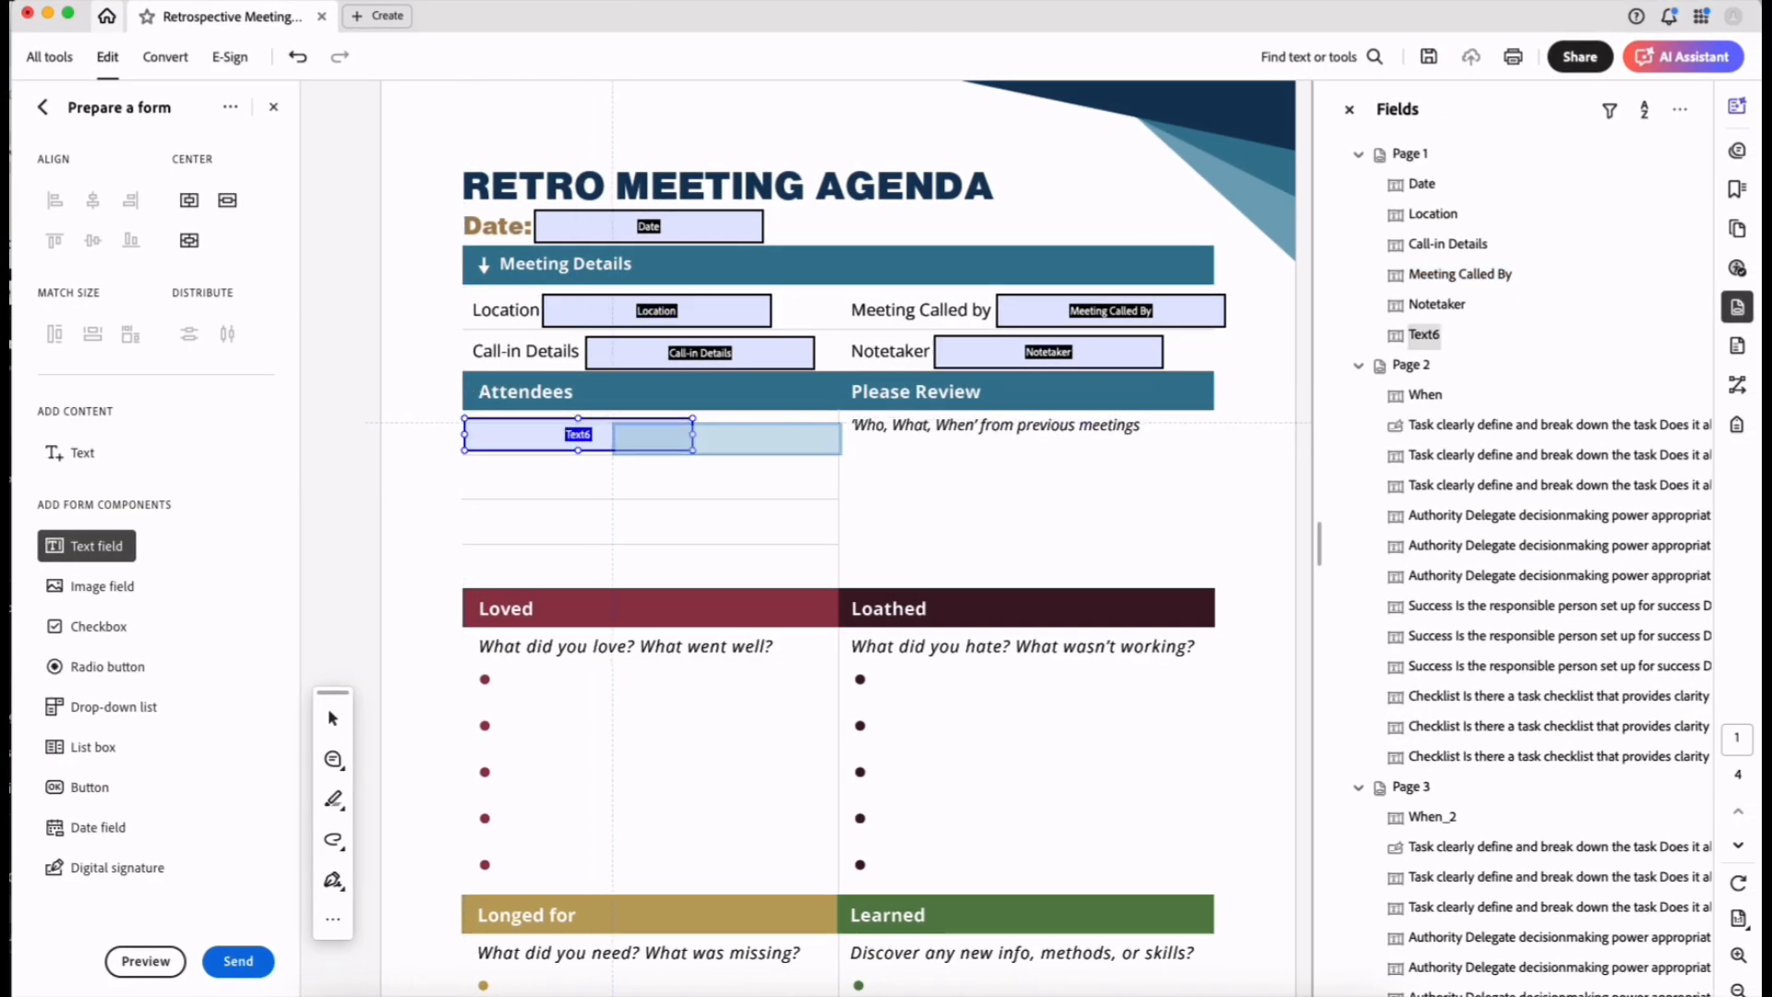
pyautogui.press('Escape')
pyautogui.click(665, 445)
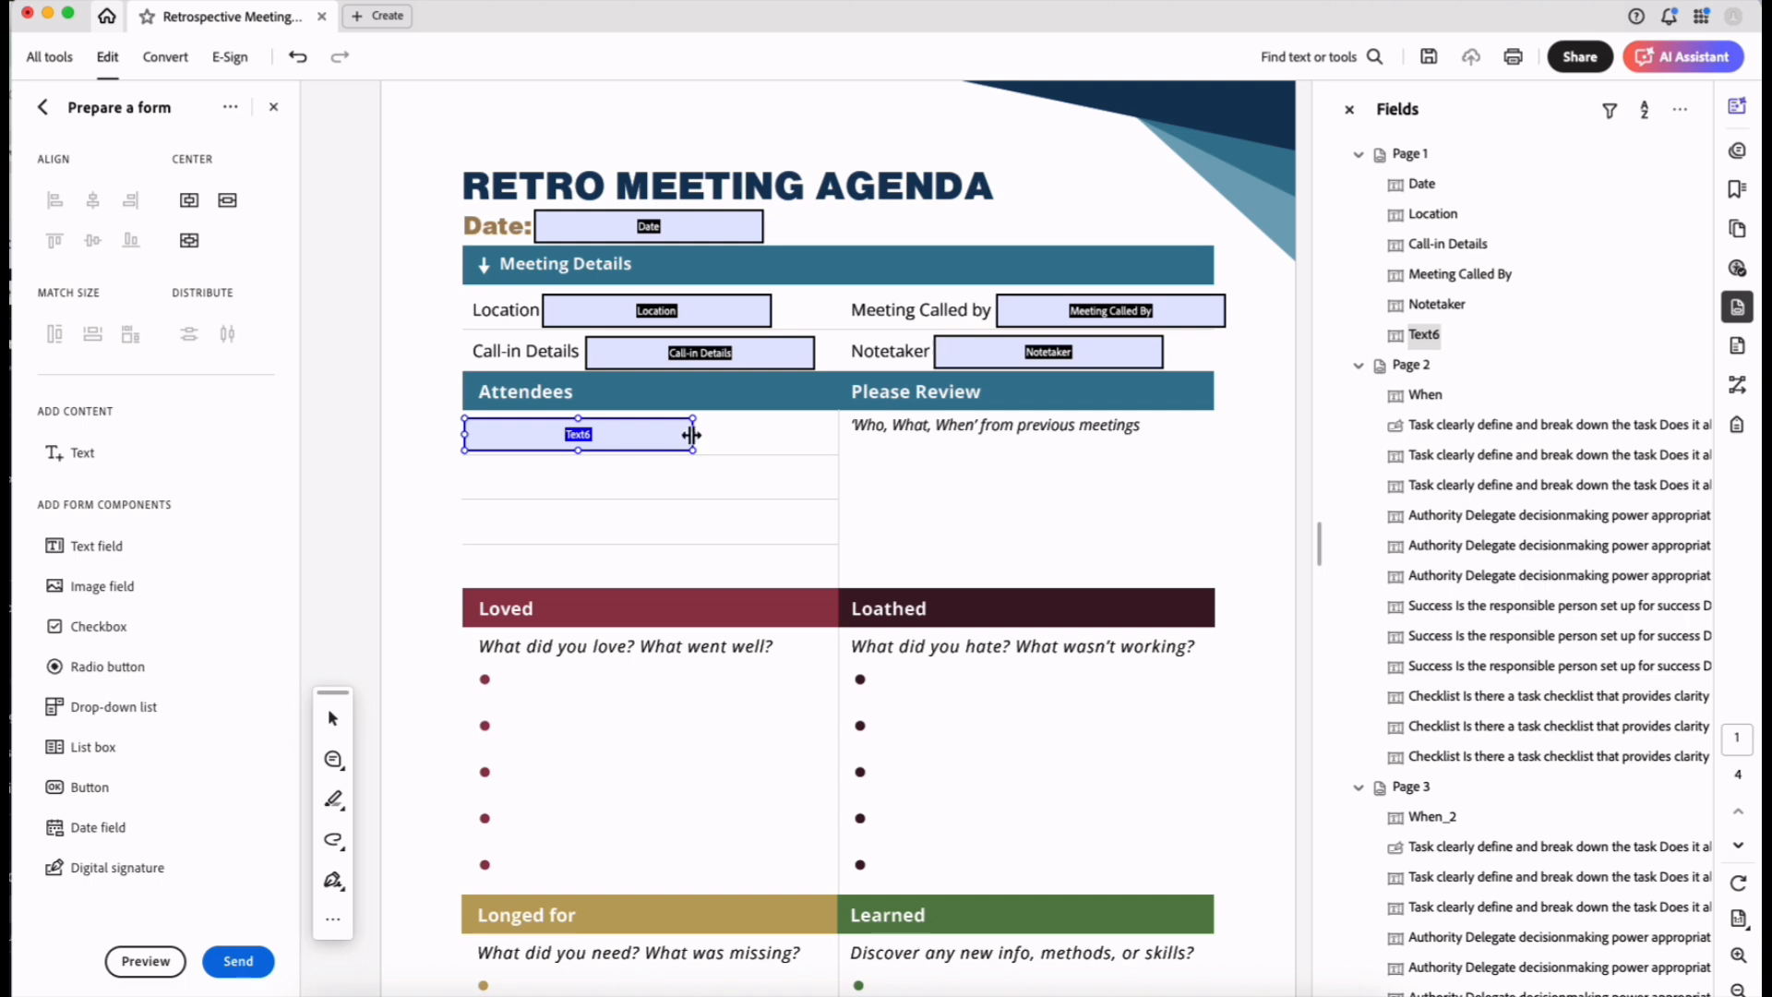
pyautogui.click(692, 434)
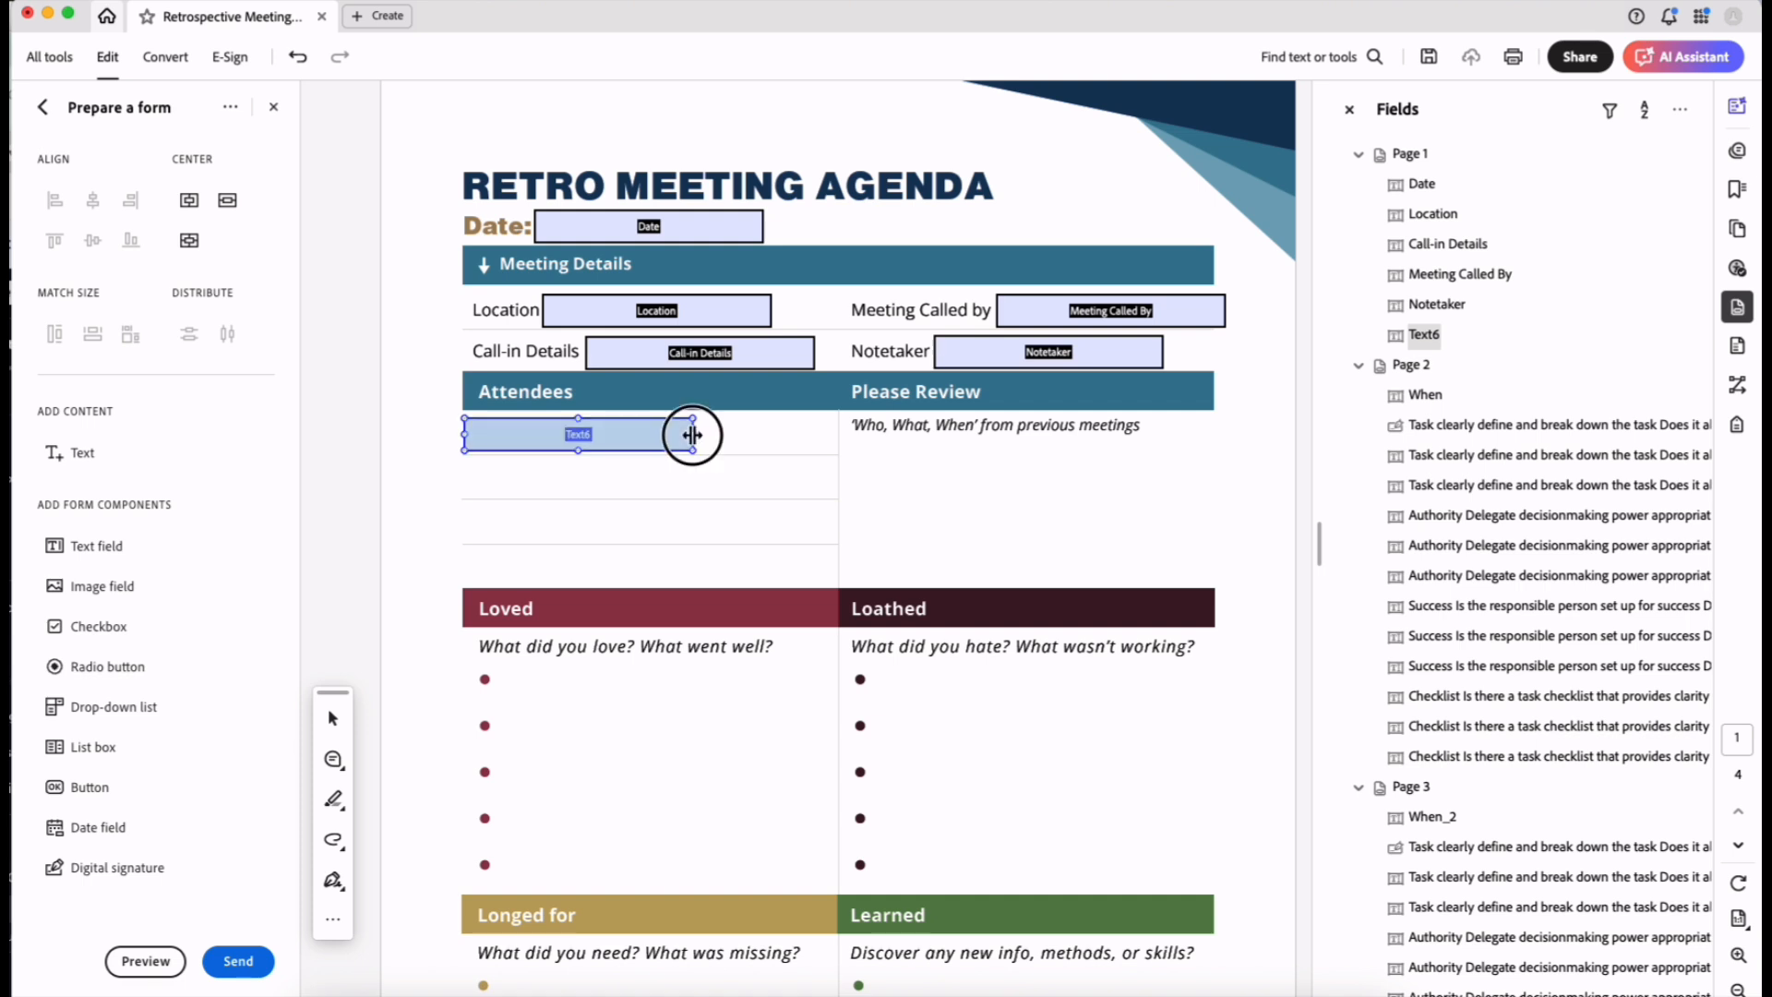
pyautogui.moveTo(693, 434); pyautogui.dragTo(836, 435)
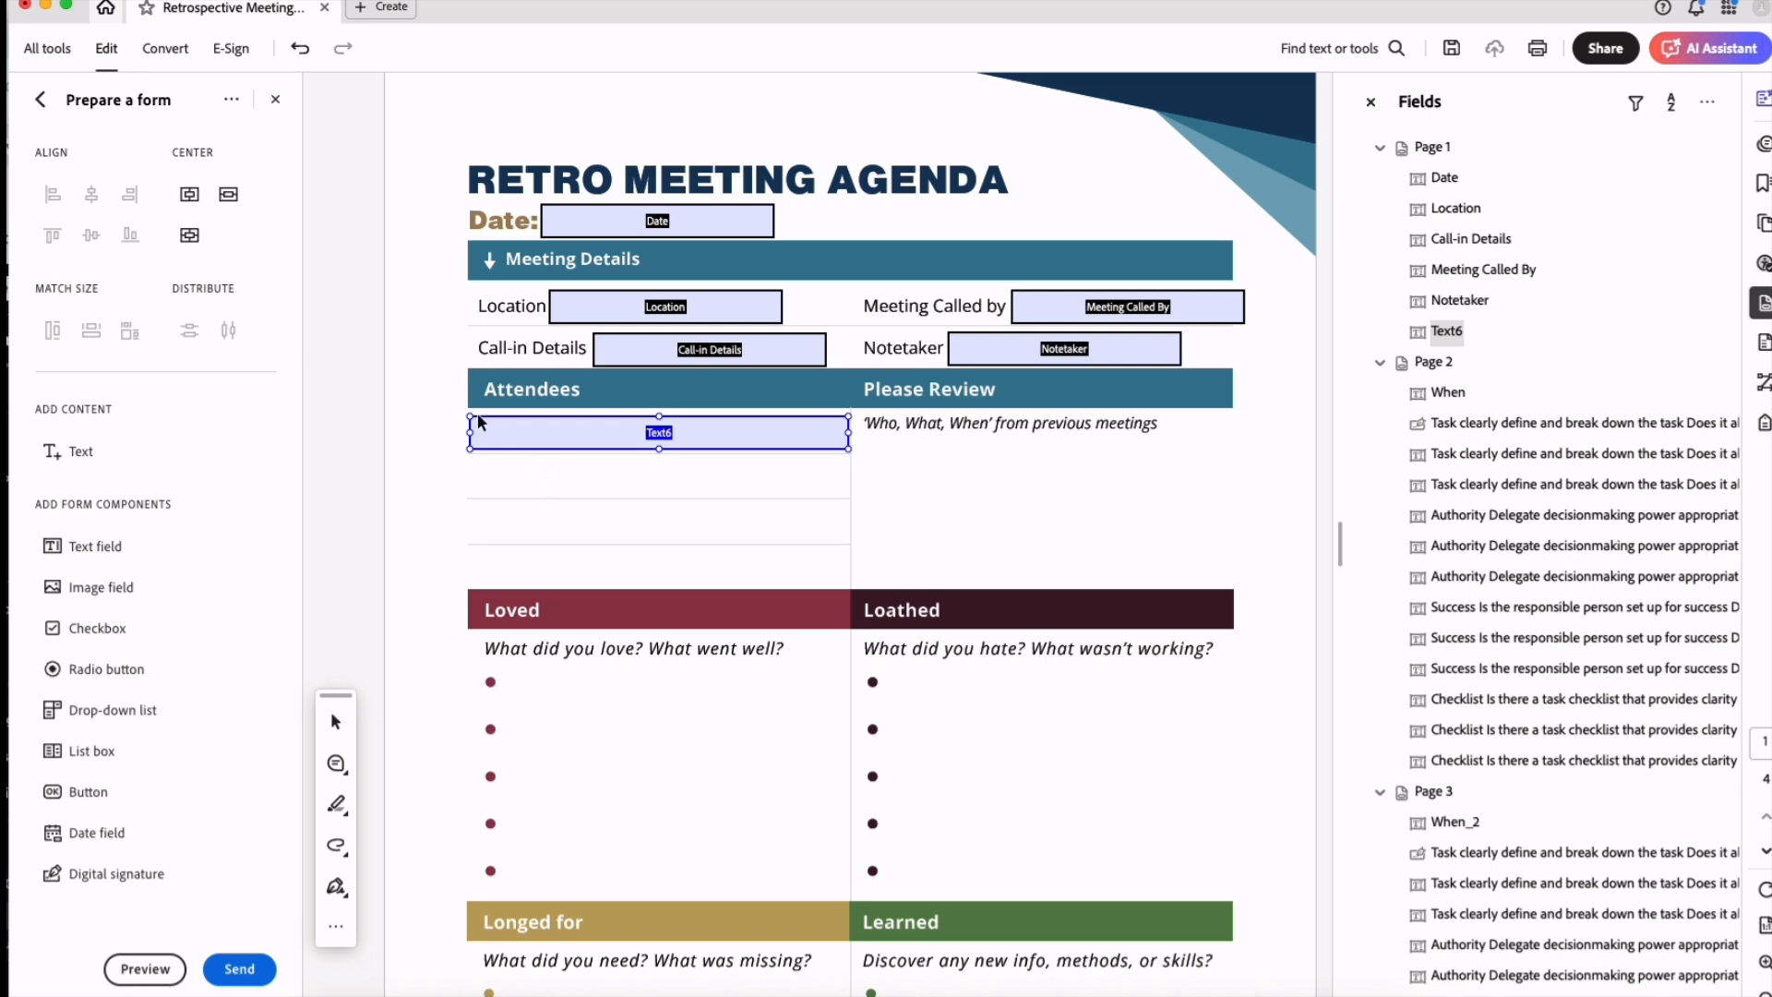
pyautogui.moveTo(658, 449)
pyautogui.mouseDown()
pyautogui.moveTo(673, 587)
pyautogui.moveTo(635, 452)
pyautogui.mouseUp()
# Rename the new text field under Attendees as Attendees Line 1
pyautogui.click(1449, 332)
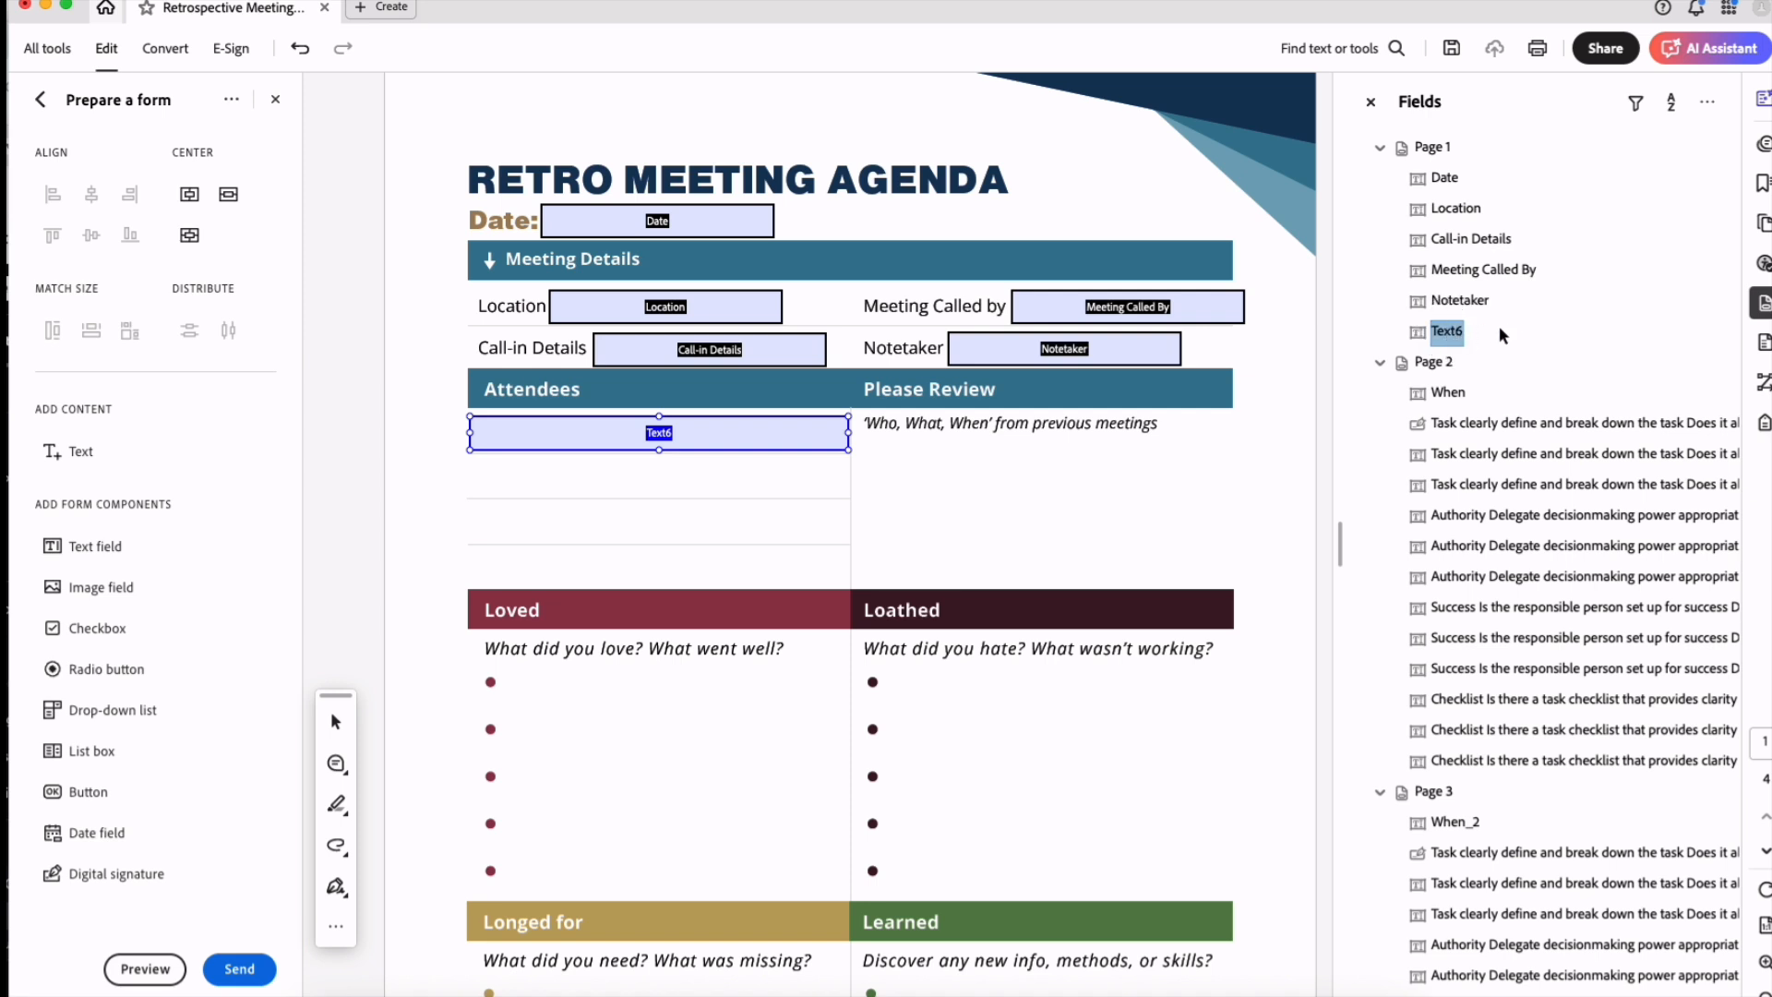
pyautogui.click(1458, 335)
pyautogui.write('Attendees Line 1')
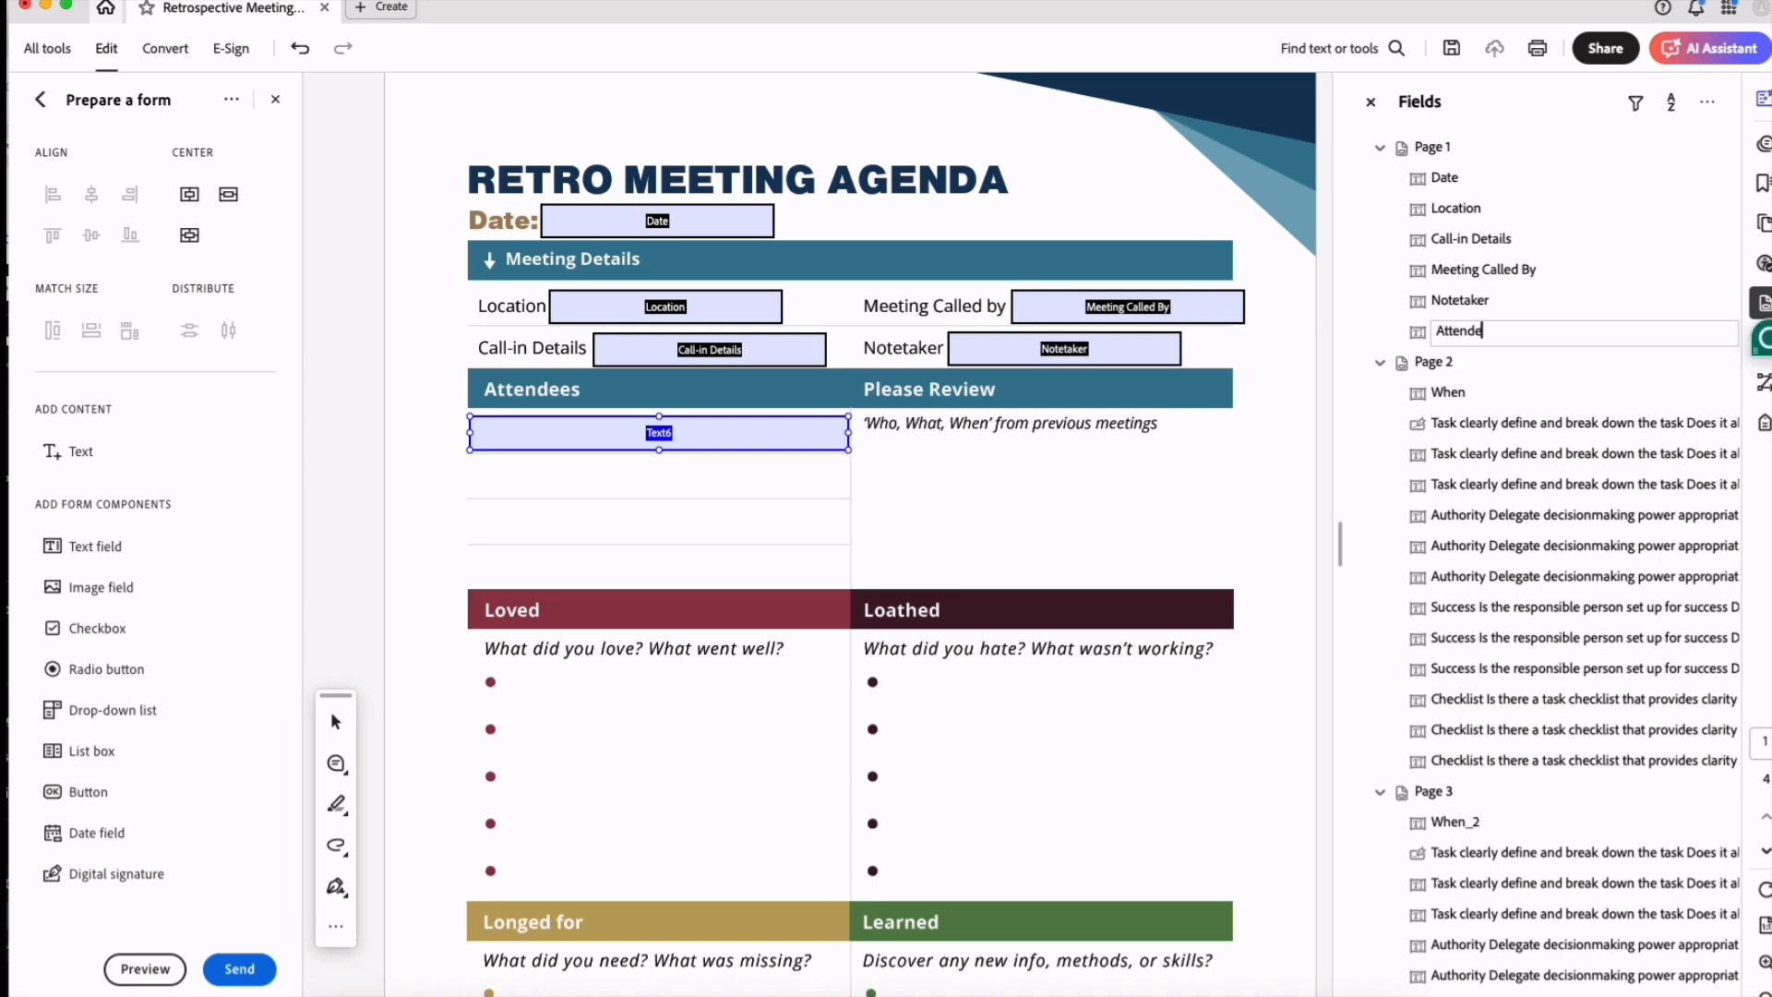
pyautogui.press('Return')
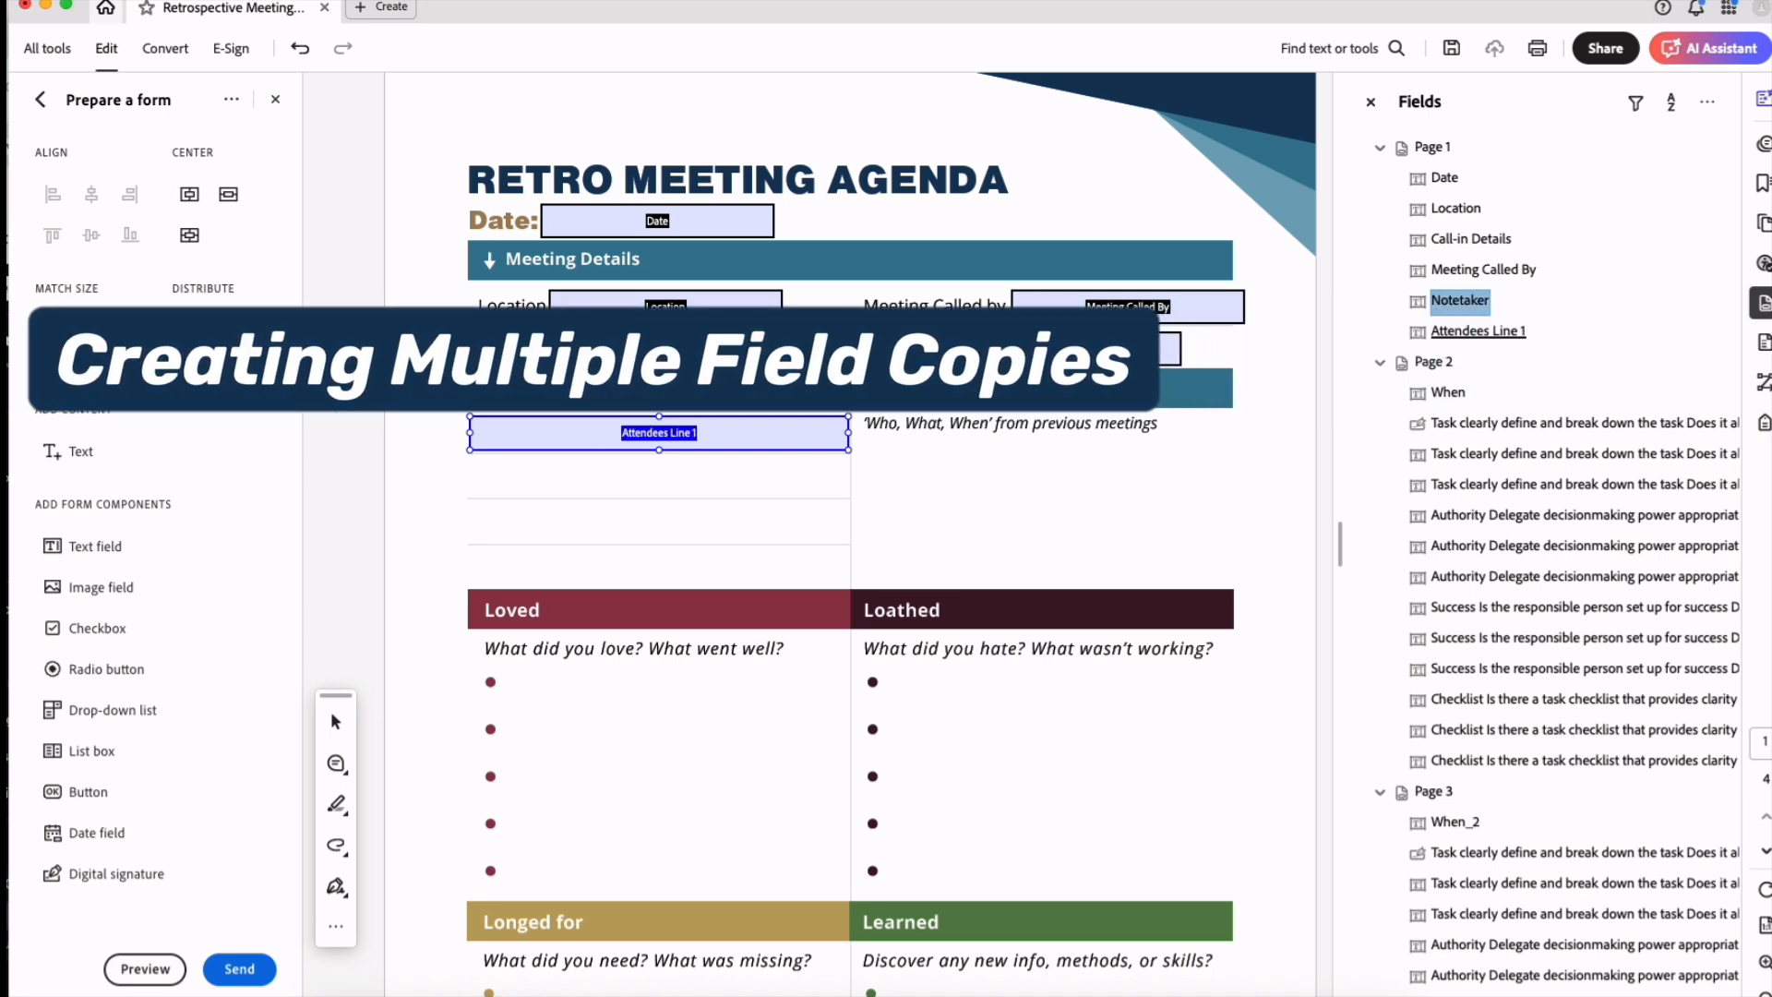
# Open the multiple-copies settings for the Attendees Line 1 field and set the copies across to 2
pyautogui.rightClick(724, 436)
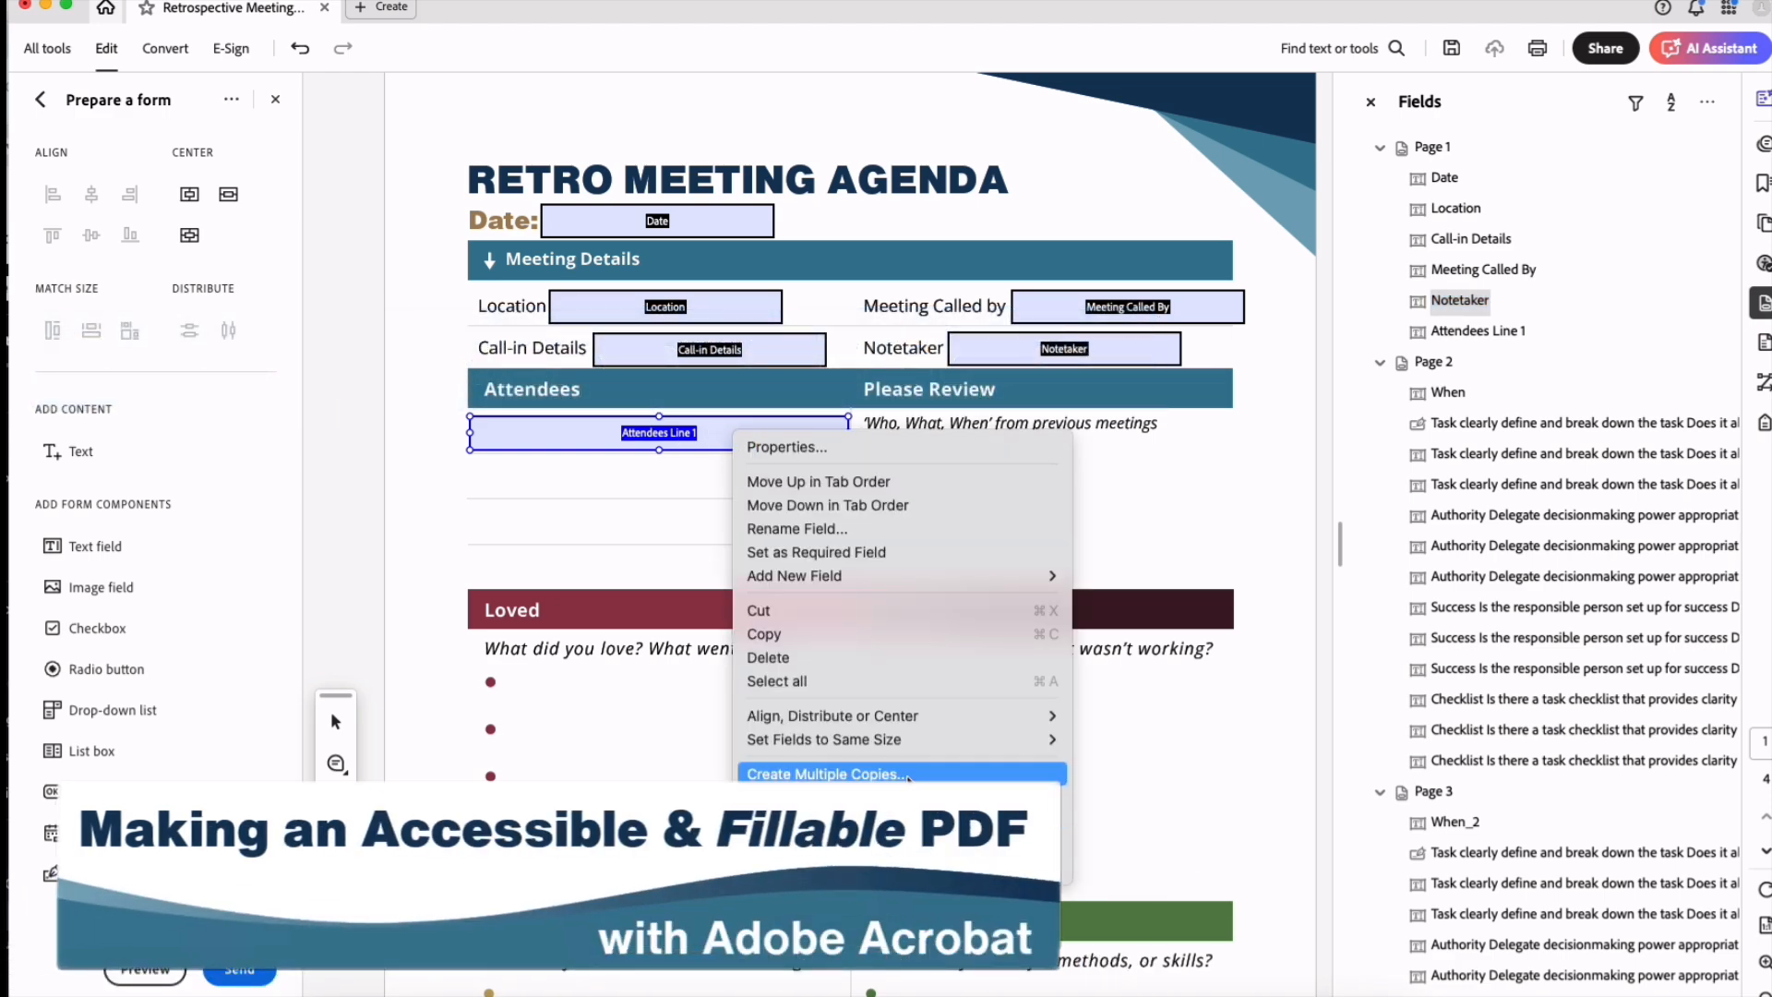
pyautogui.click(903, 775)
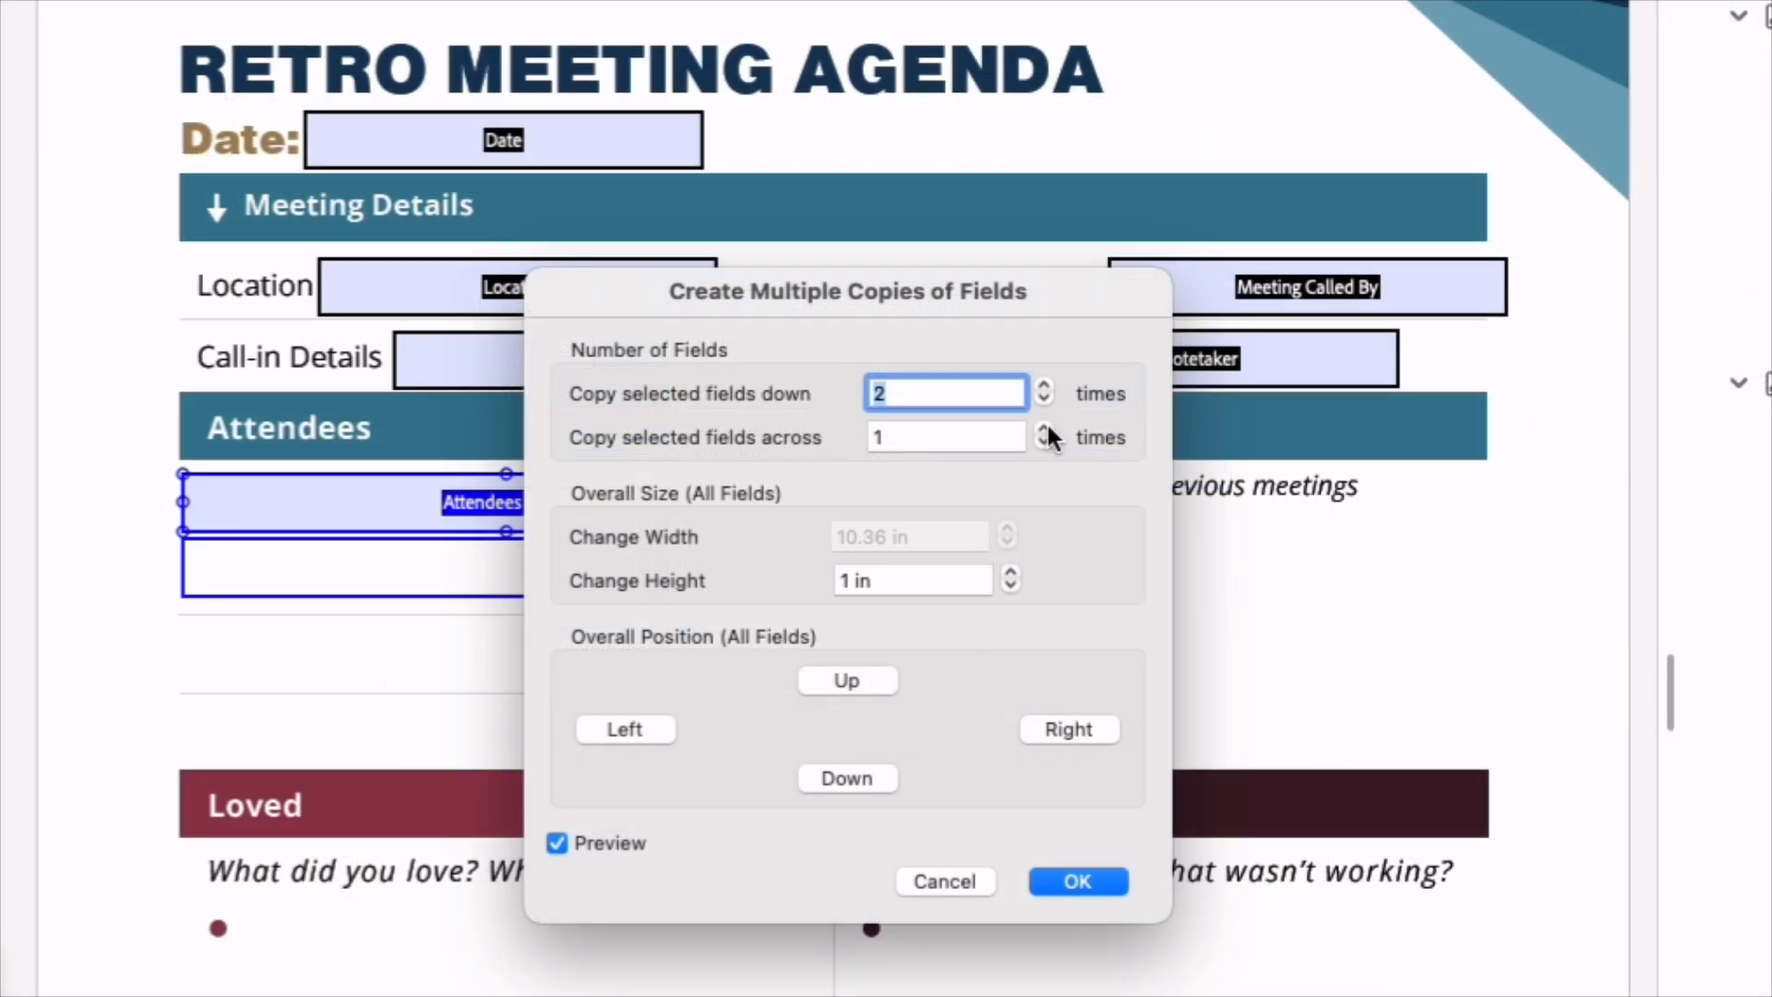
pyautogui.click(1044, 430)
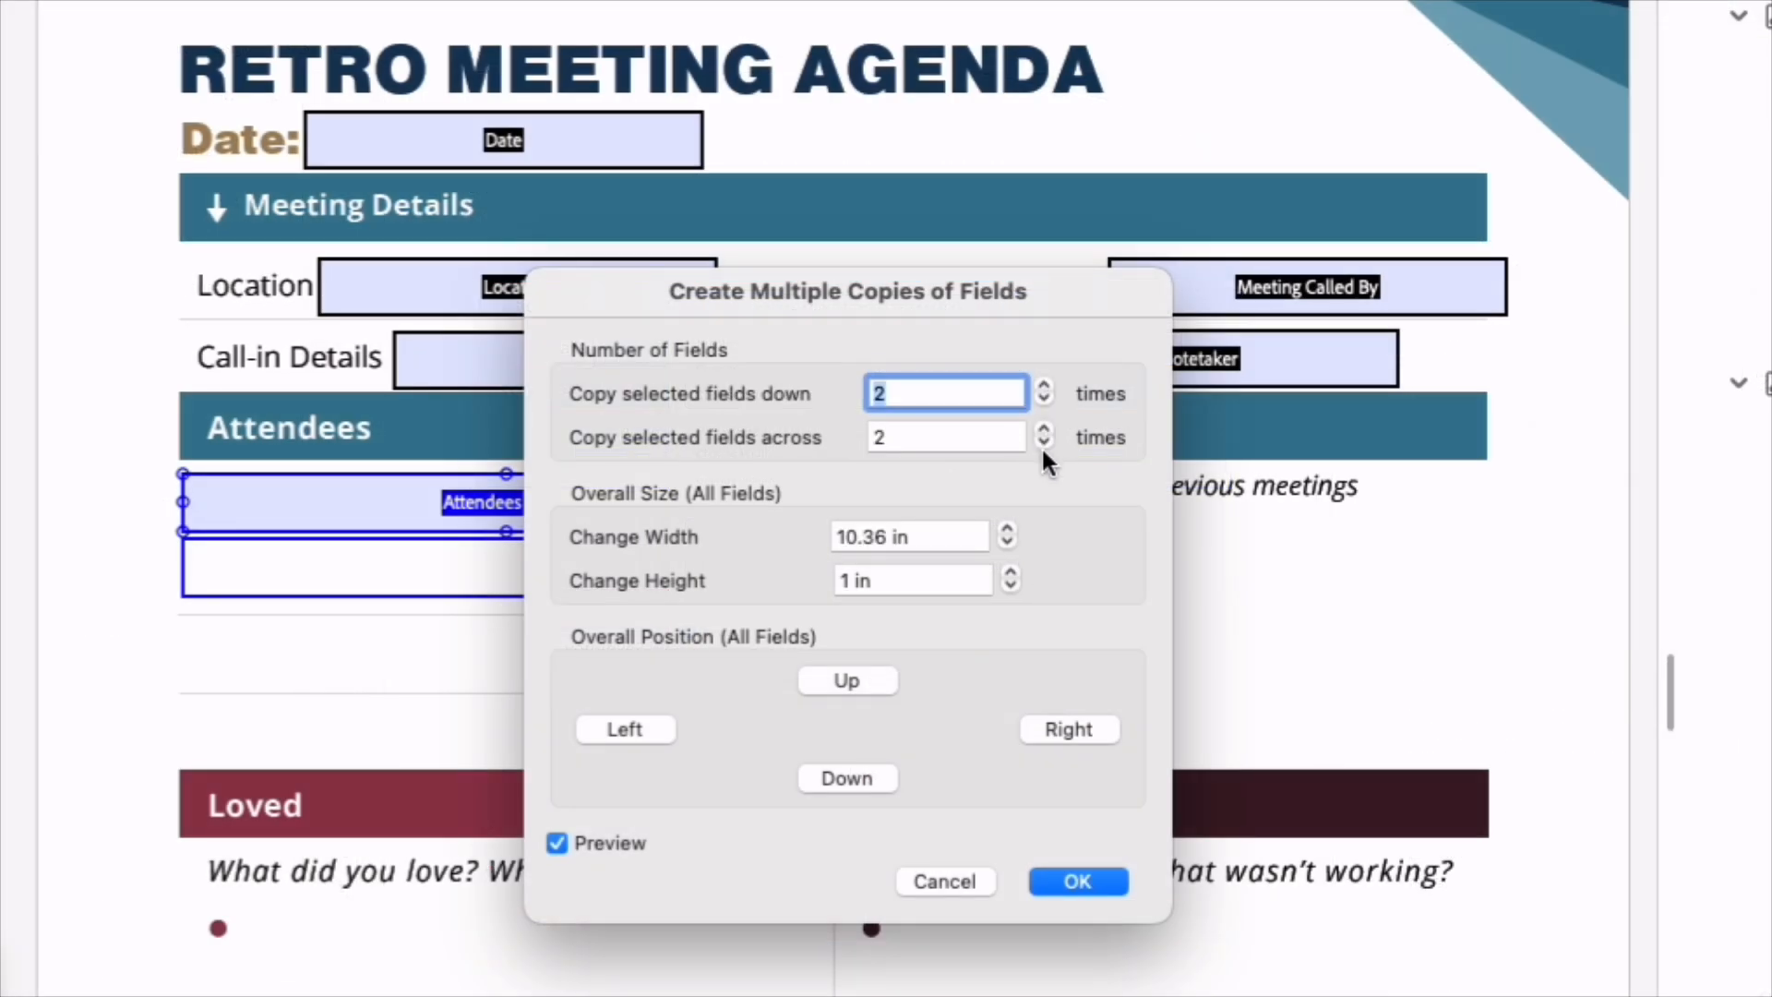